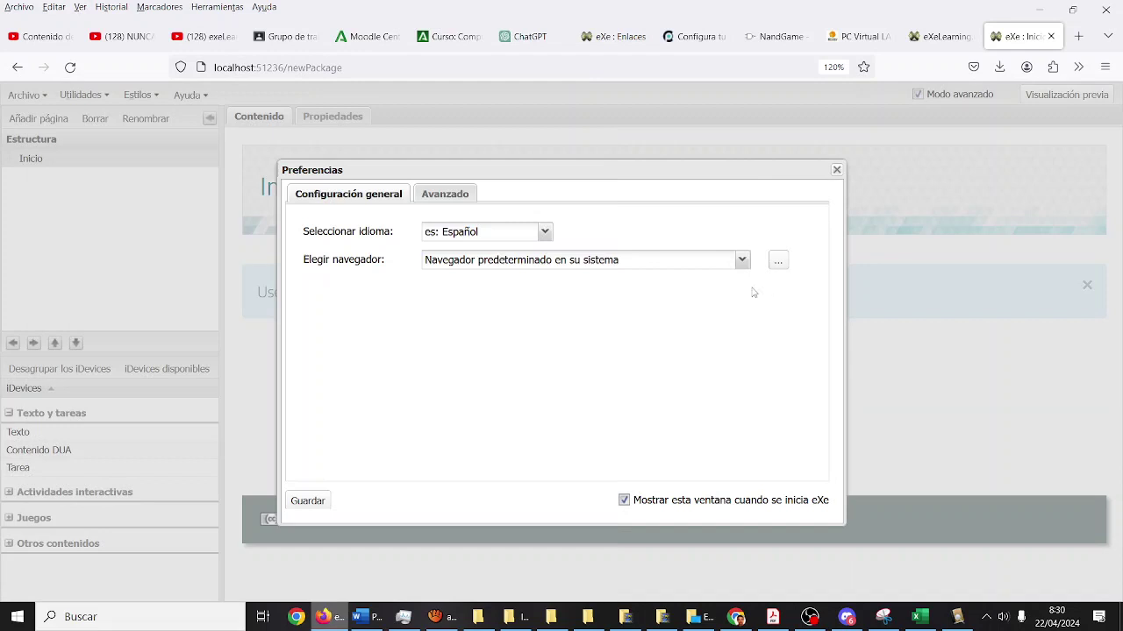
Save the preferences and open the recent hardware project at the page Partes de un ordenador
left_click(318, 502)
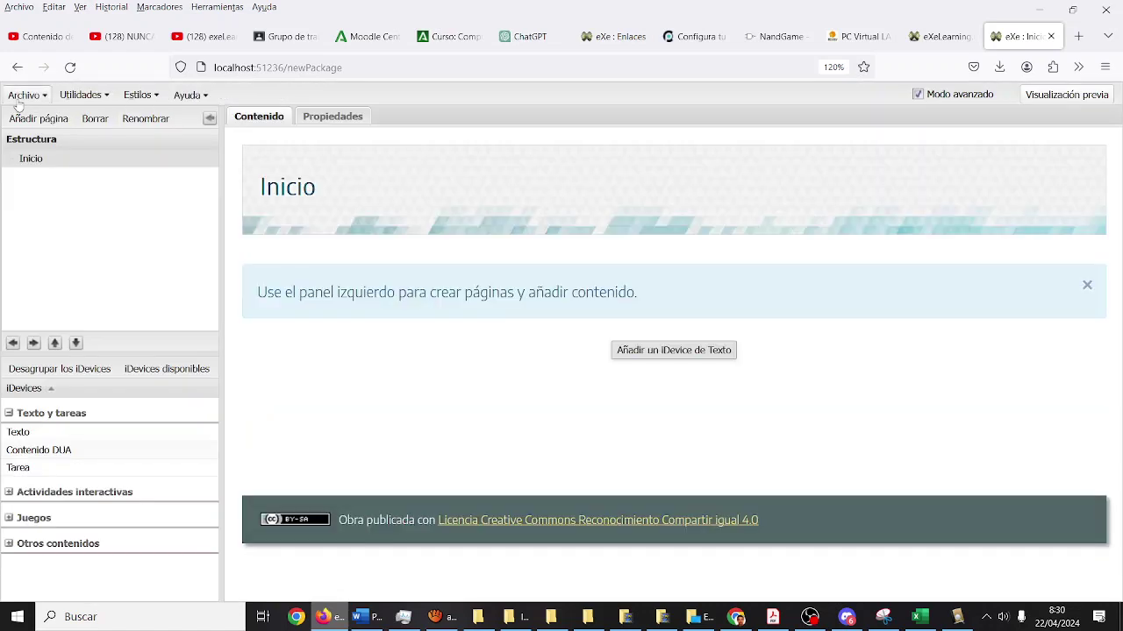
left_click(19, 95)
mouse_move(63, 178)
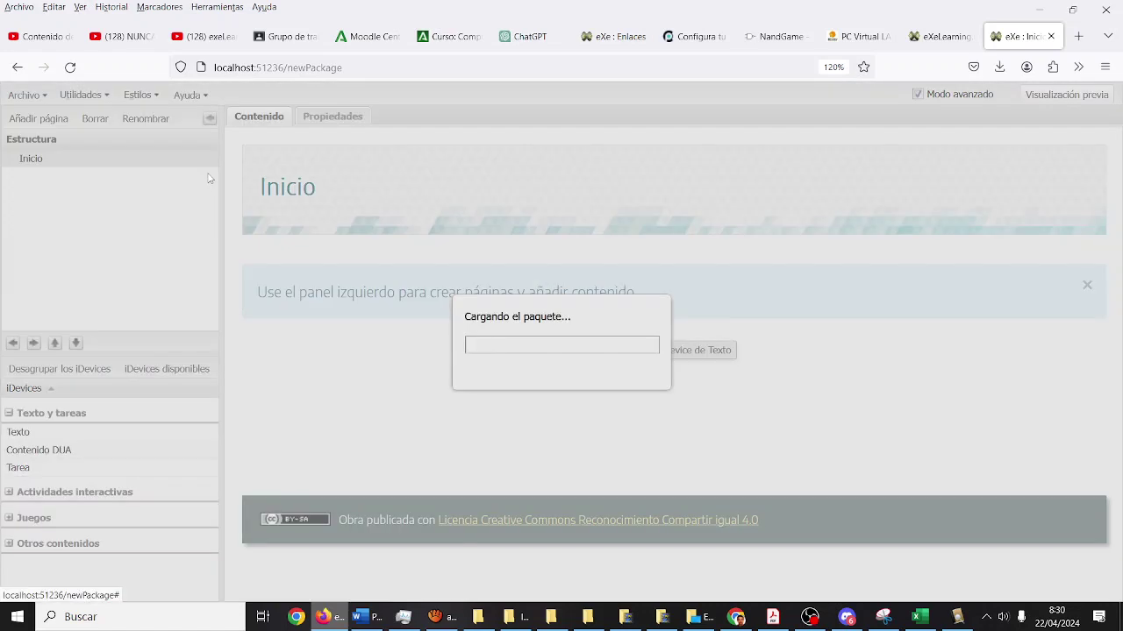
left_click(208, 178)
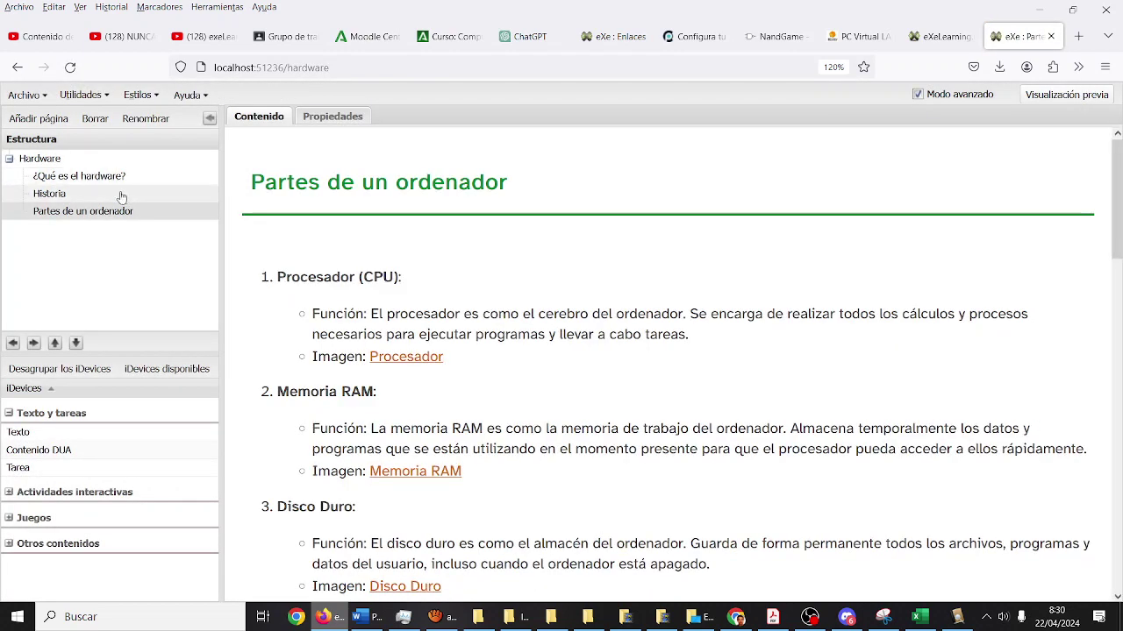
left_click(121, 195)
left_click(116, 211)
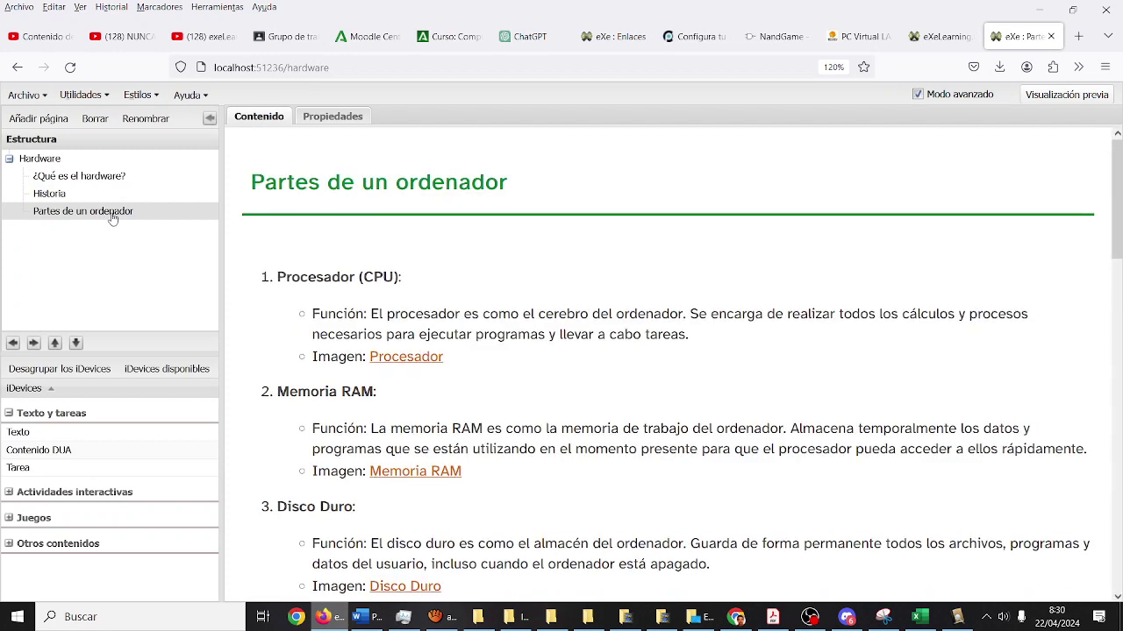
Try to open the package hardware02.elp from the clases/3eso folder
left_click(25, 95)
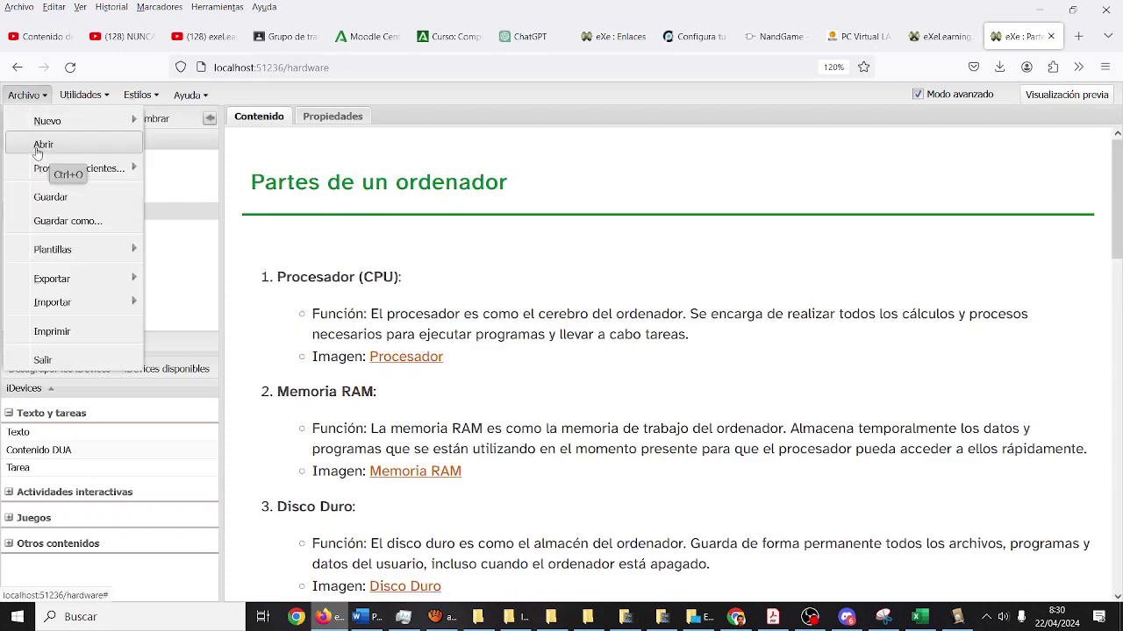
left_click(39, 146)
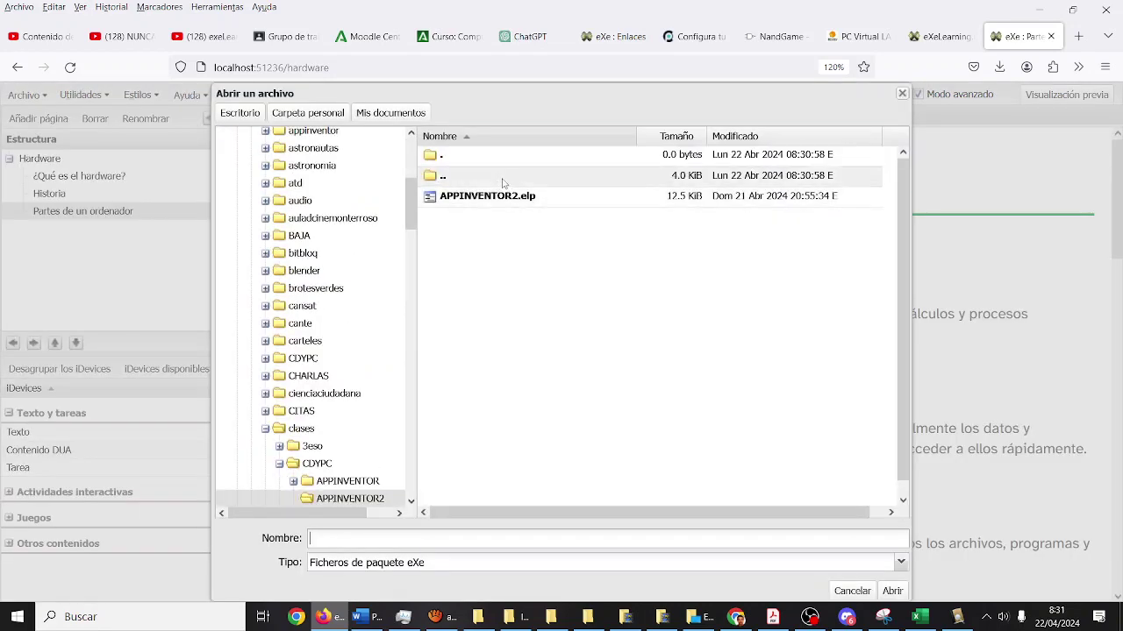
double_click(500, 179)
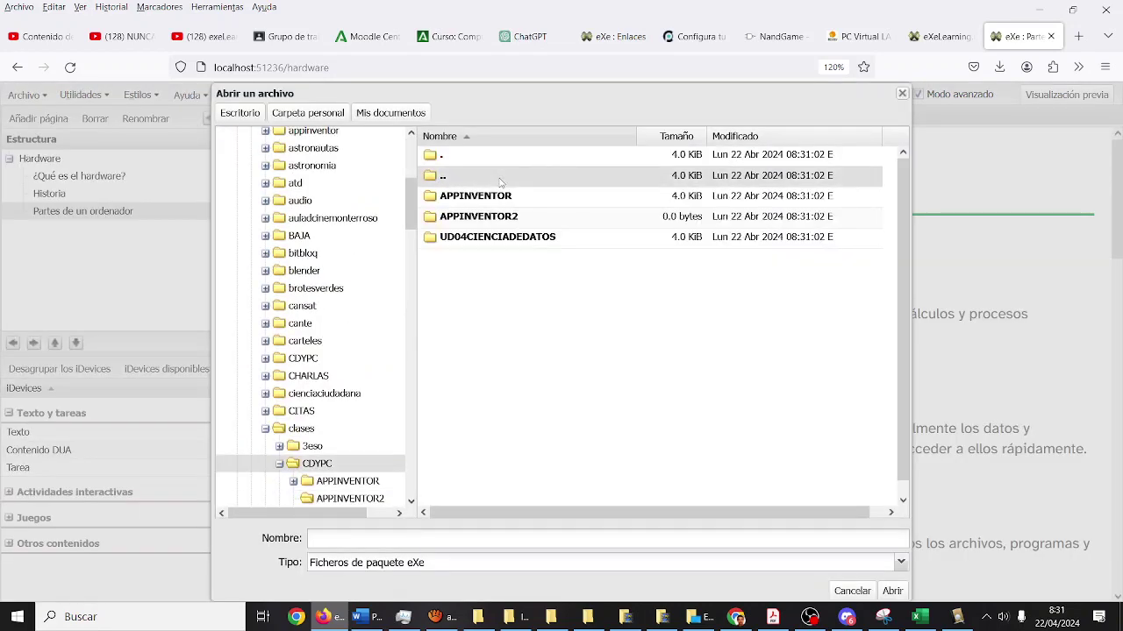
double_click(500, 180)
double_click(495, 196)
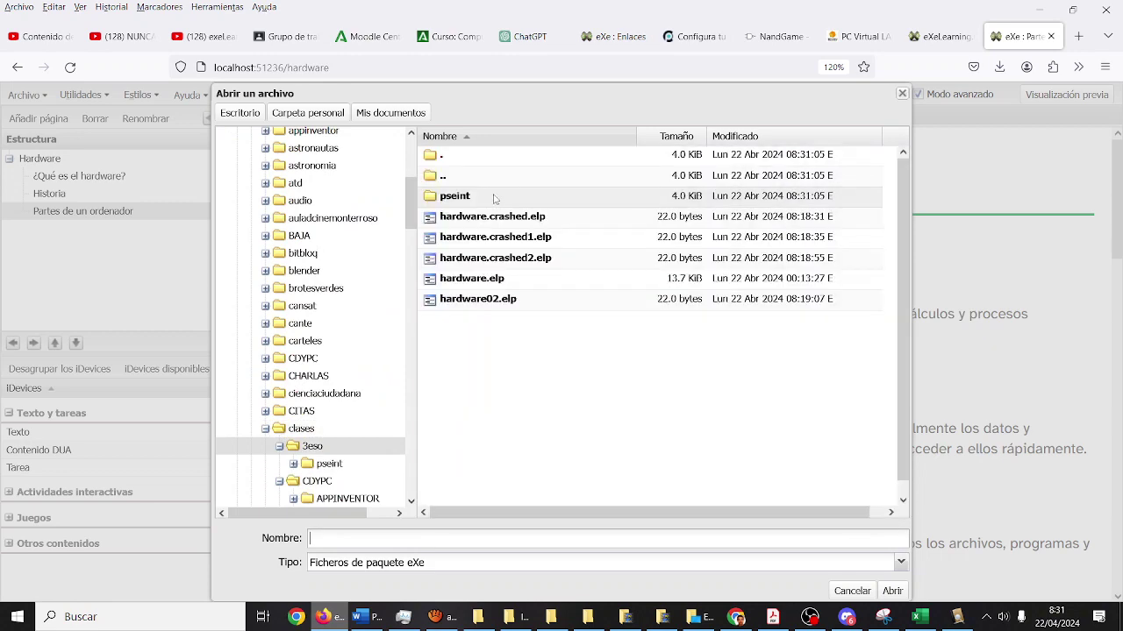
double_click(504, 299)
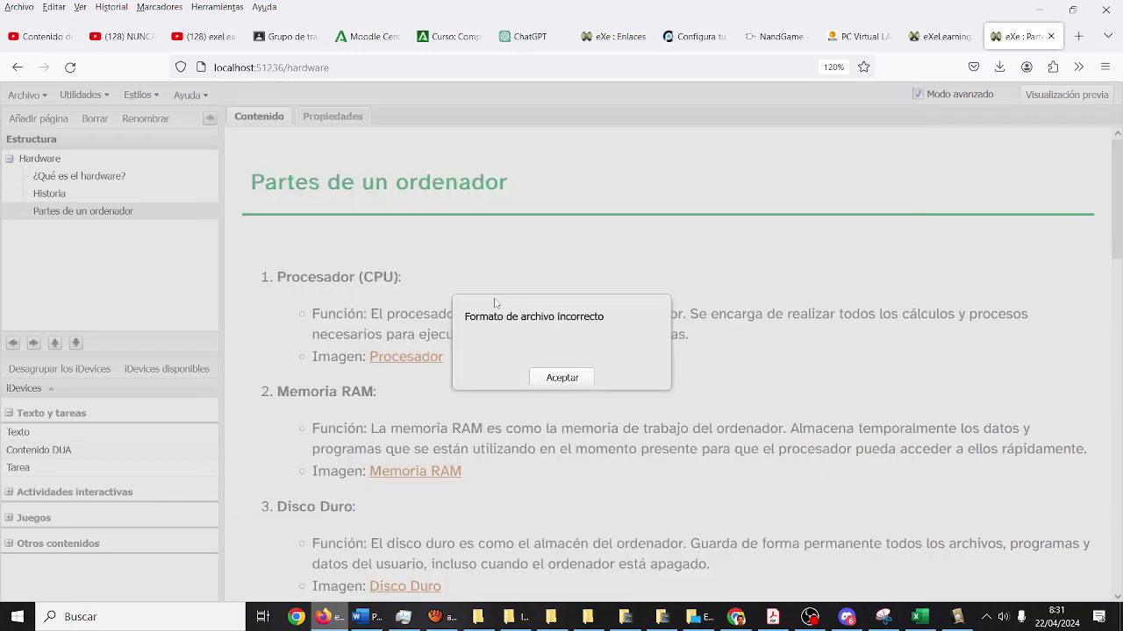
left_click(536, 378)
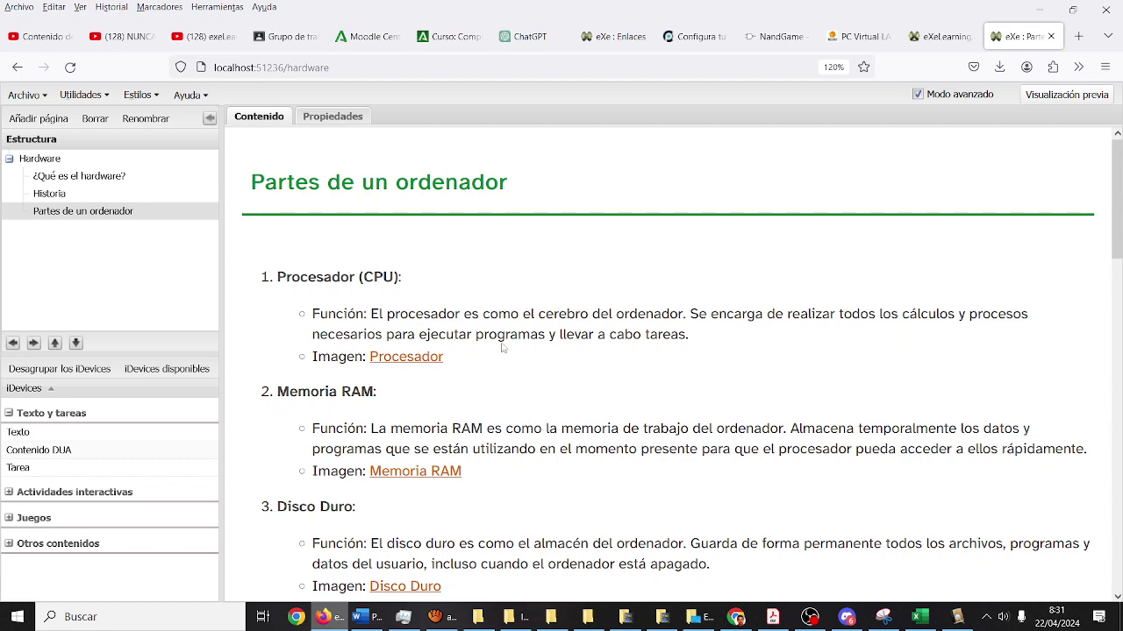
Save the current hardware package under its existing file name
scroll(491, 340, "down", 2)
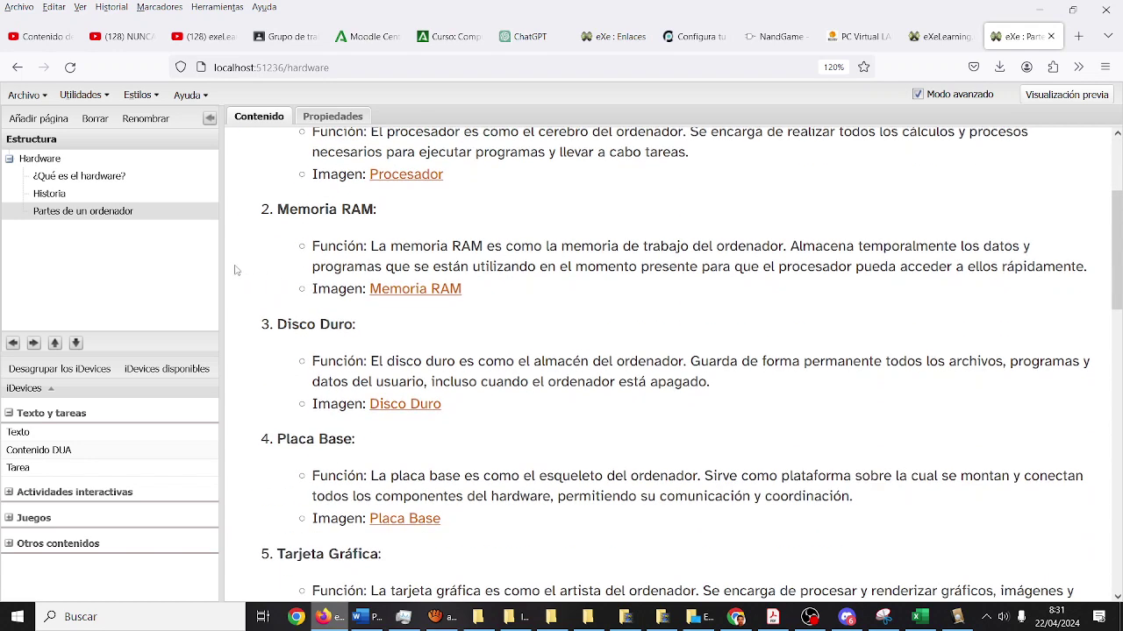
left_click(35, 98)
left_click(52, 192)
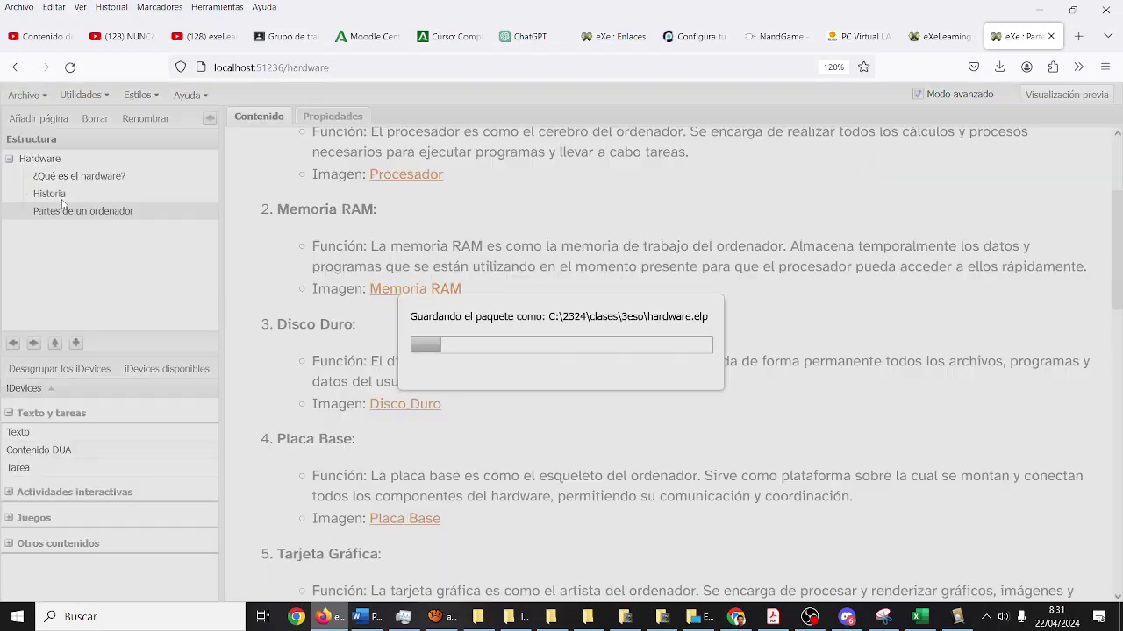
Add a page under the Hardware node and rename it Enlaces
right_click(37, 164)
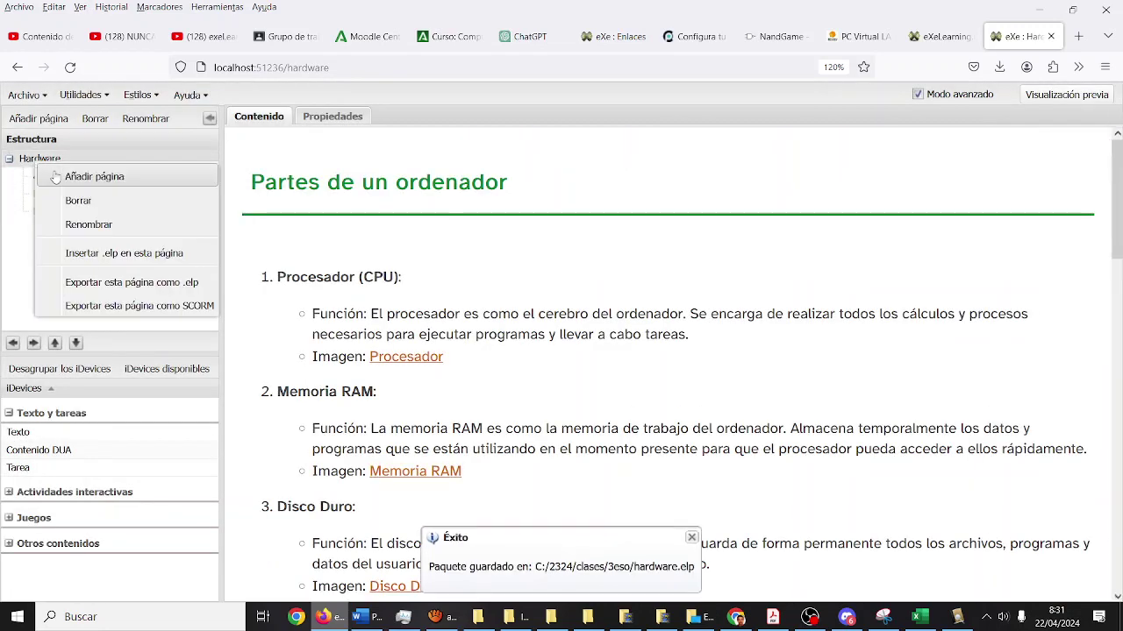
left_click(94, 176)
right_click(50, 229)
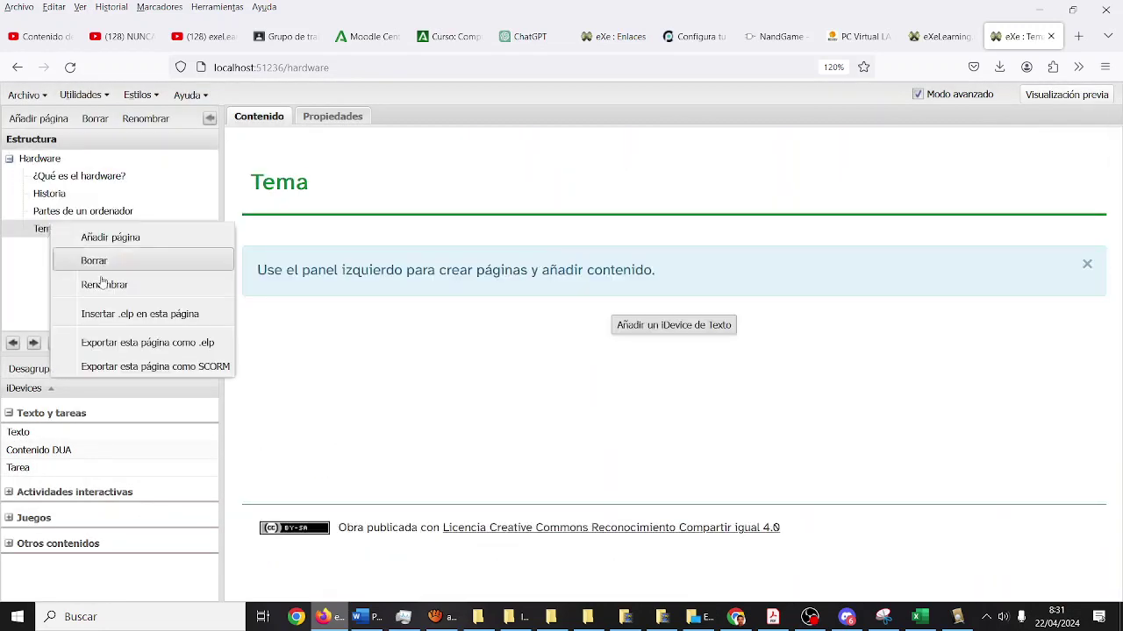
left_click(114, 285)
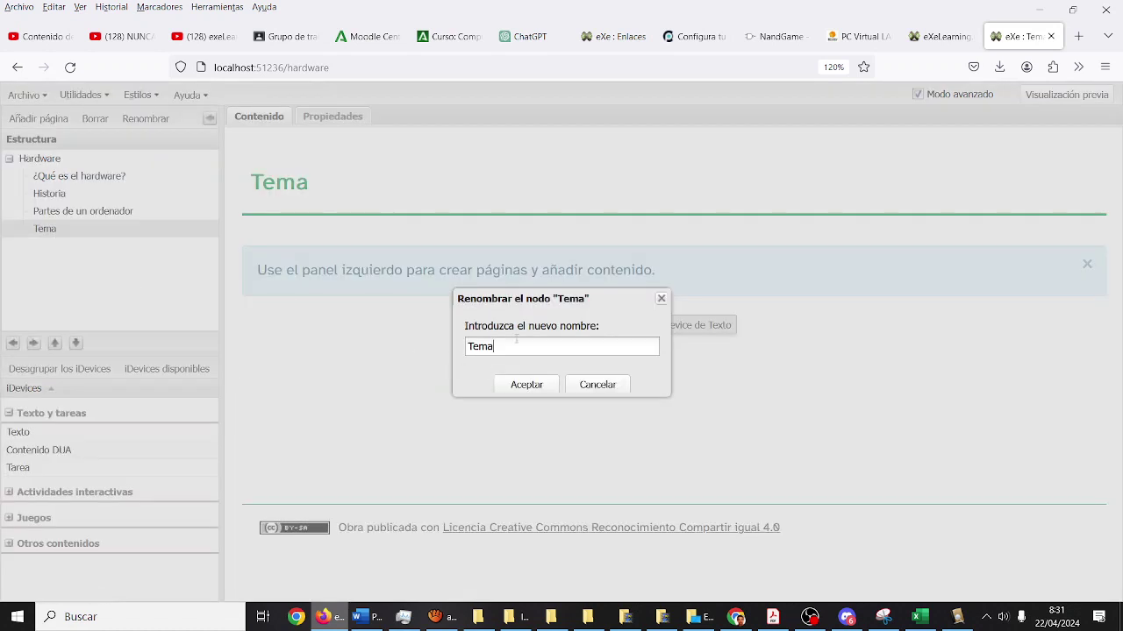
type("aRtAs")
key("BackSpace")
key("BackSpace")
key("BackSpace")
key("BackSpace")
key("BackSpace")
type("En")
key("BackSpace")
type("nlaces")
key("Return")
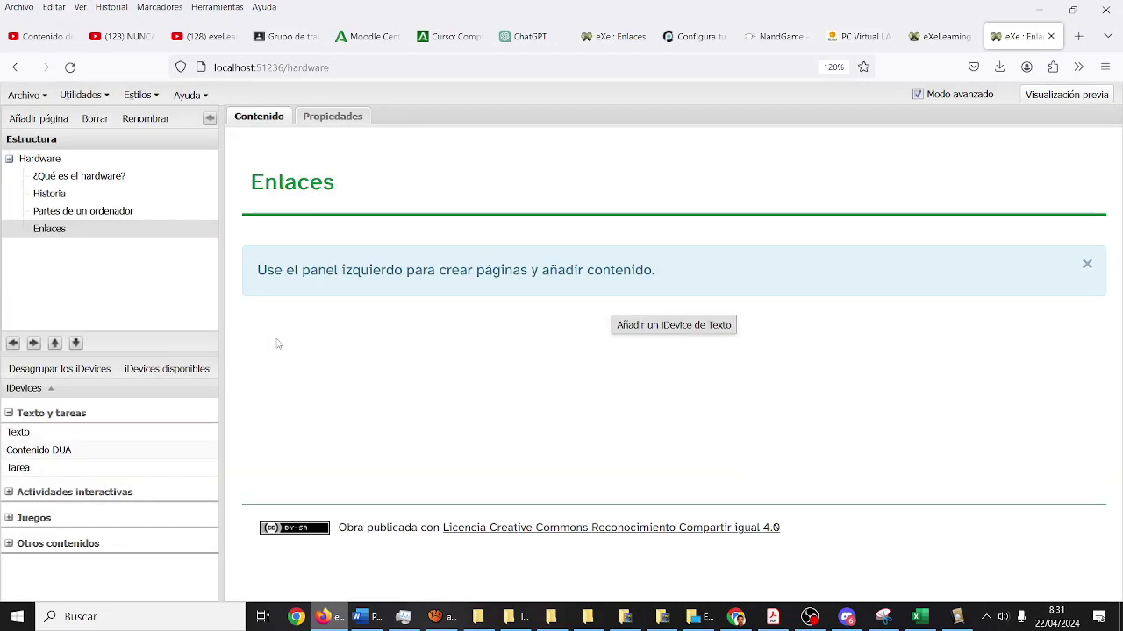
Insert a Contenido DUA iDevice on the Enlaces page and set its type to Expresión
left_click(85, 452)
left_click(544, 308)
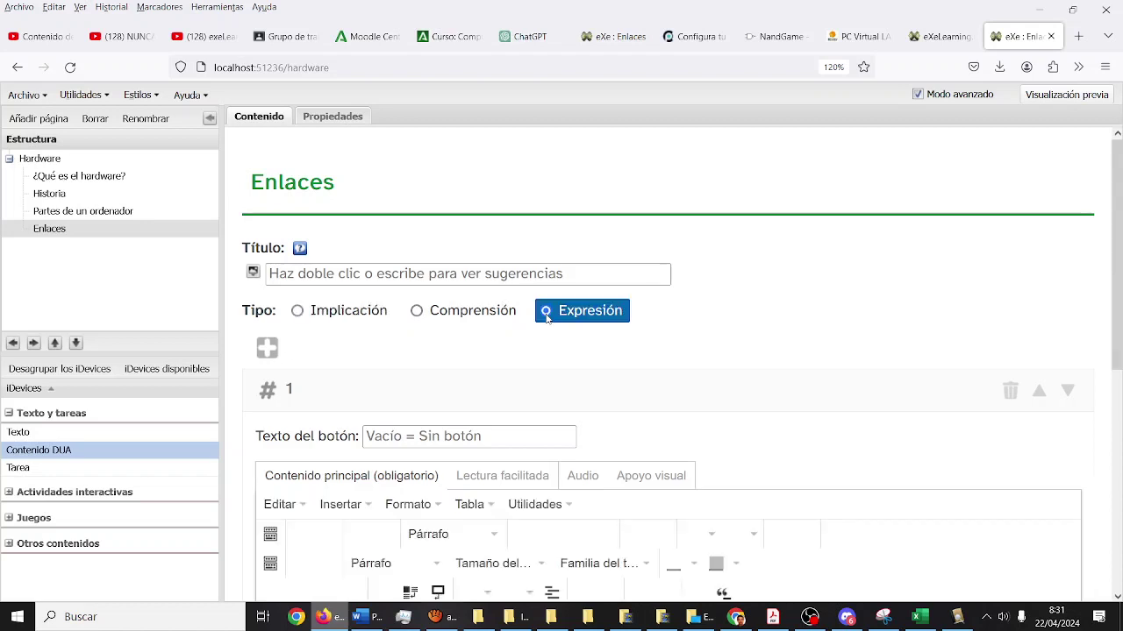
scroll(545, 316, "down", 2)
scroll(527, 342, "down", 1)
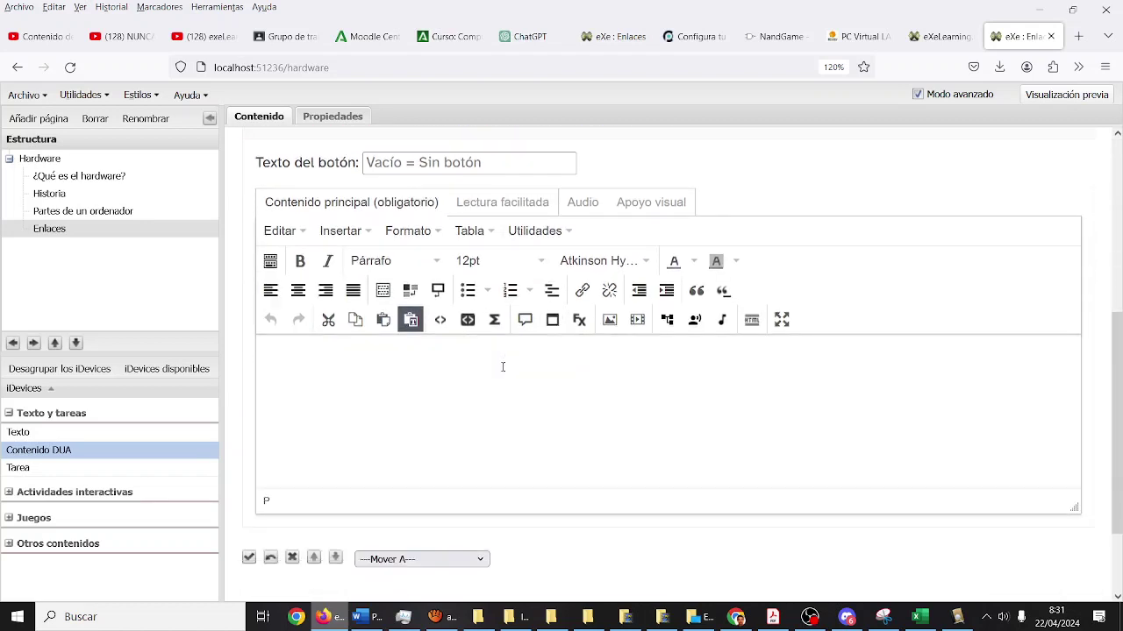
Write the lines "Juegos para montar tu ordenador:" and "Montar tu ordenador online:" in the main content, with a blank line between them
type("Montar tu ordenador online:")
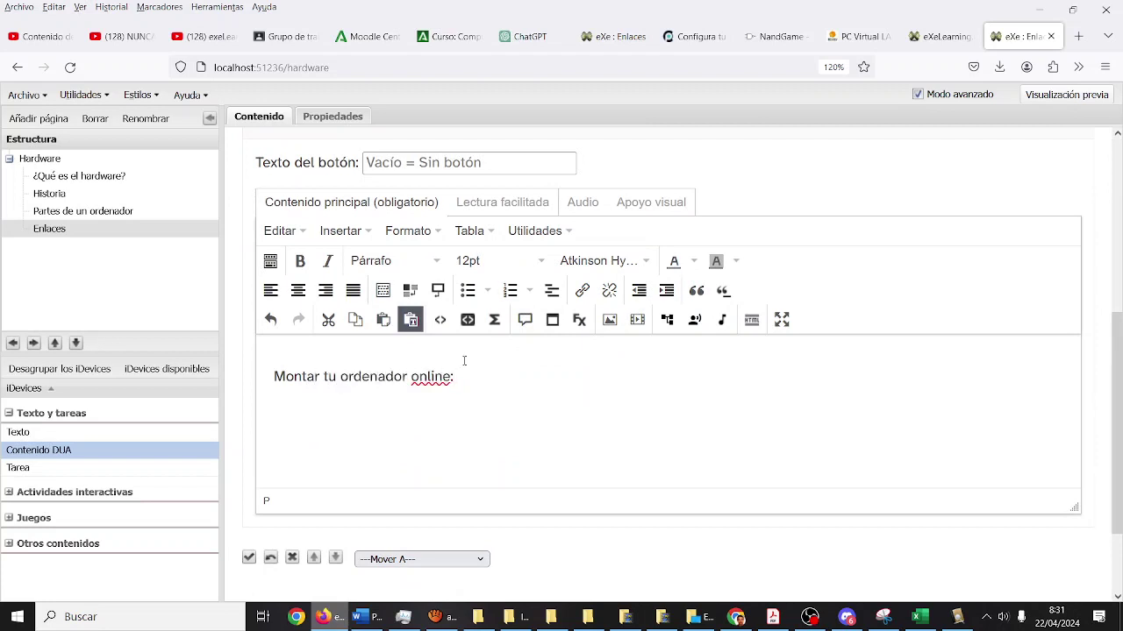
left_click(274, 376)
key("Return")
key("Up")
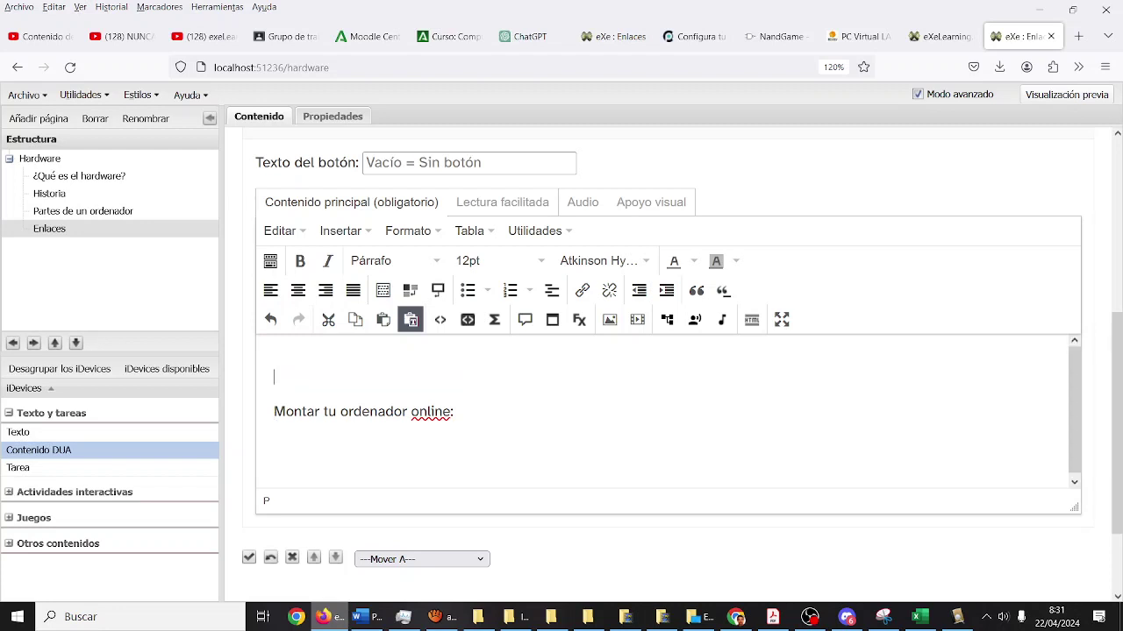
type("Juegos para montar tu ordenador:")
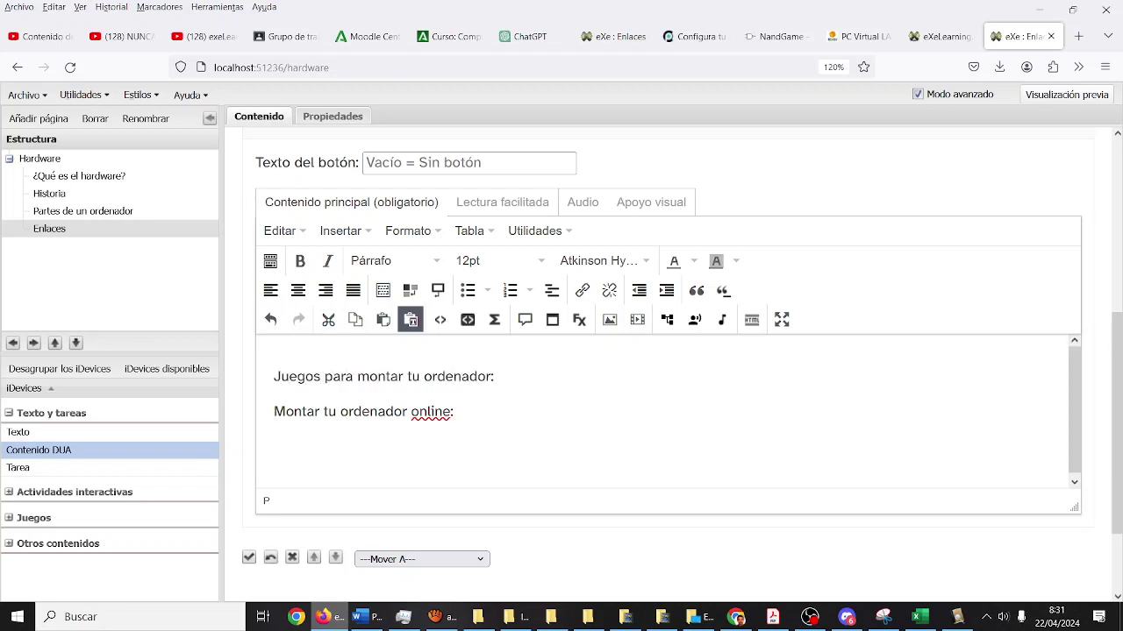
key("Return")
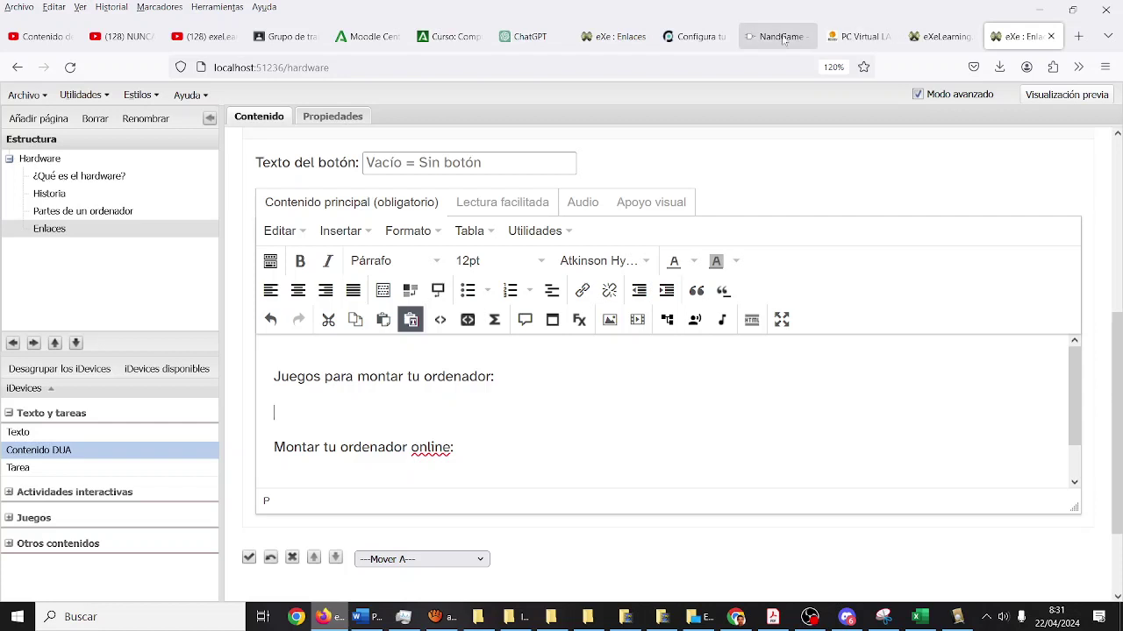
Copy the web address of the PC Virtual LAB page on 3dubu.es and return to the Enlaces page in eXe
left_click(853, 38)
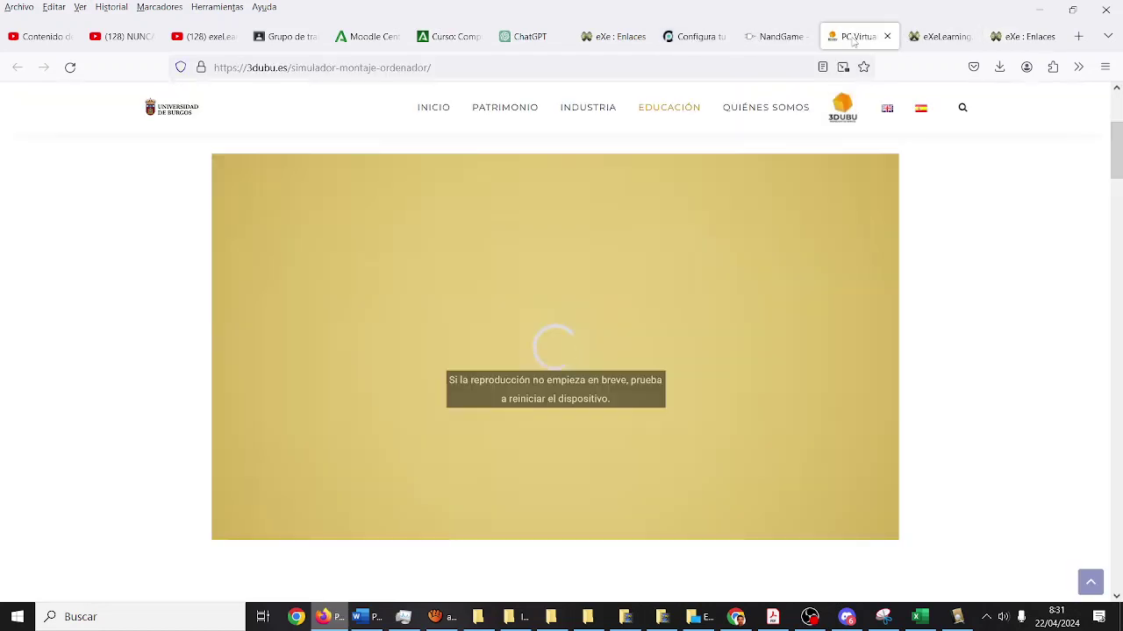
scroll(215, 315, "up", 3)
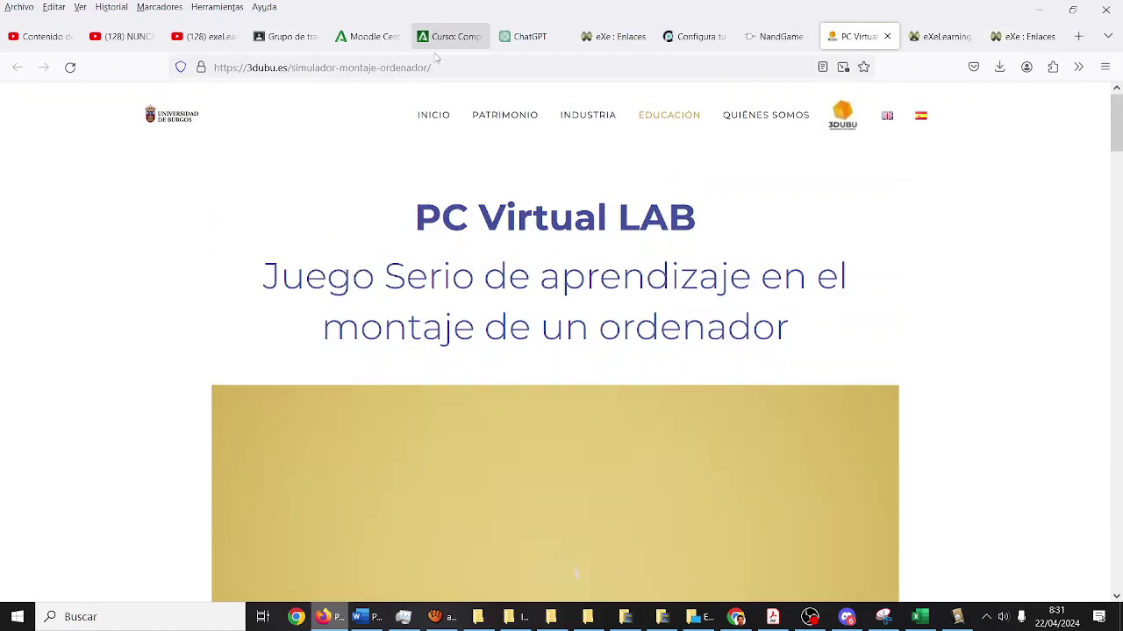
left_click(436, 65)
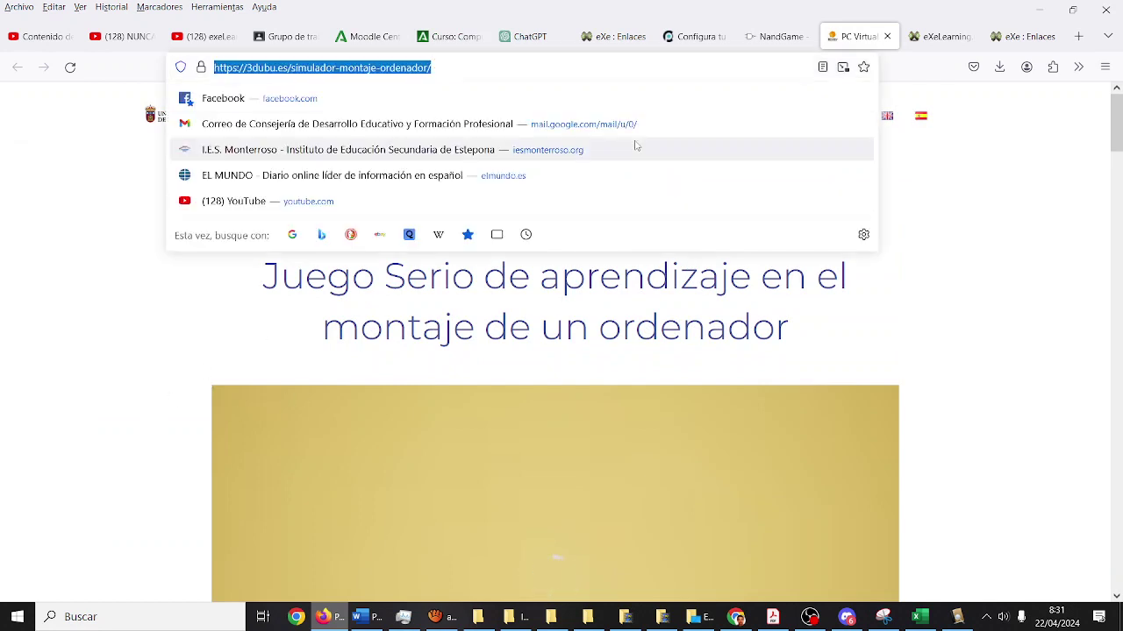
left_click(930, 37)
left_click(1030, 38)
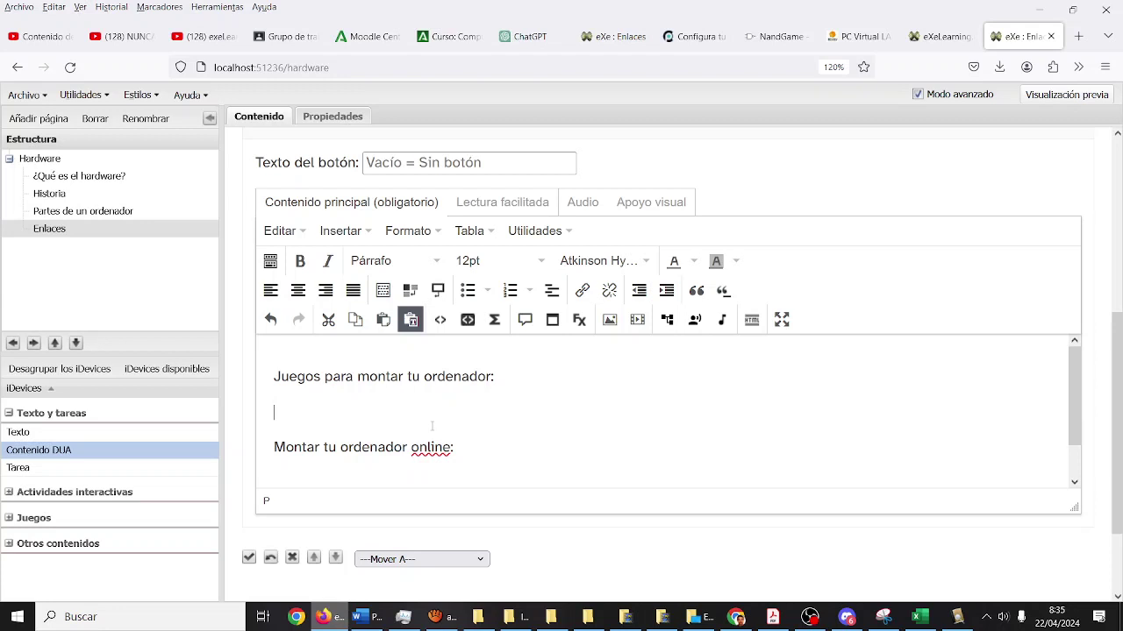
left_click(856, 36)
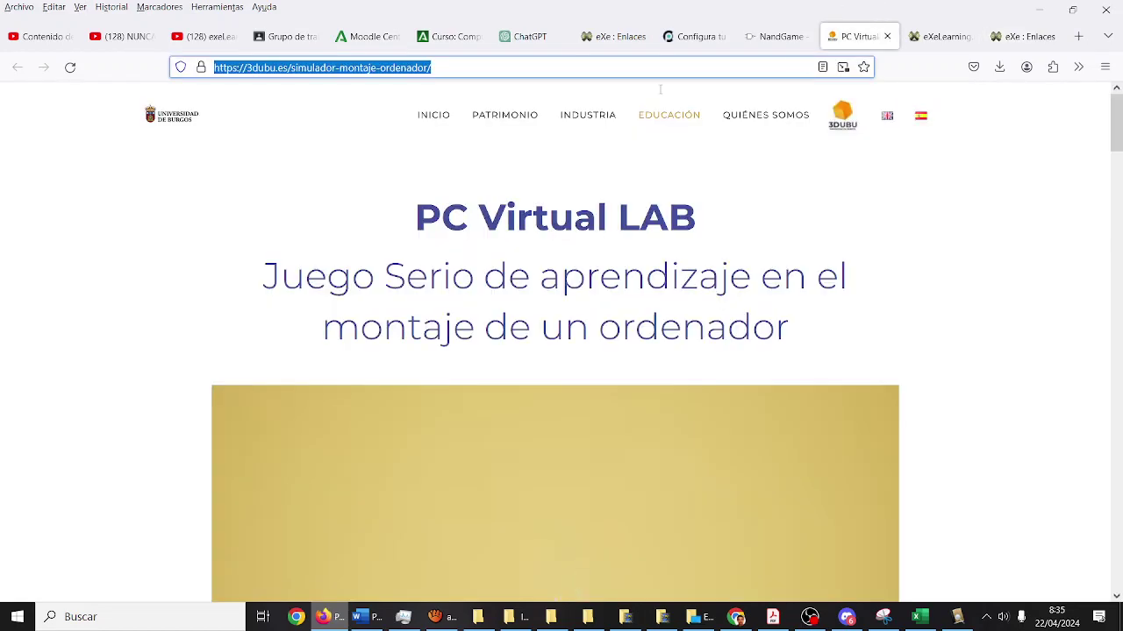
right_click(456, 68)
left_click(503, 157)
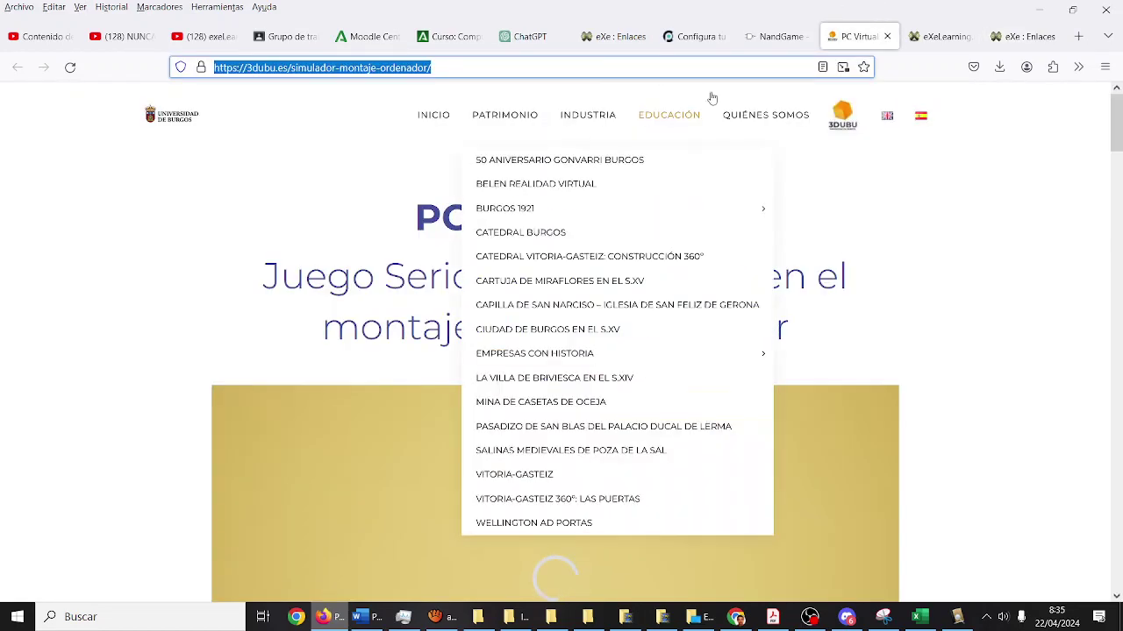
left_click(943, 36)
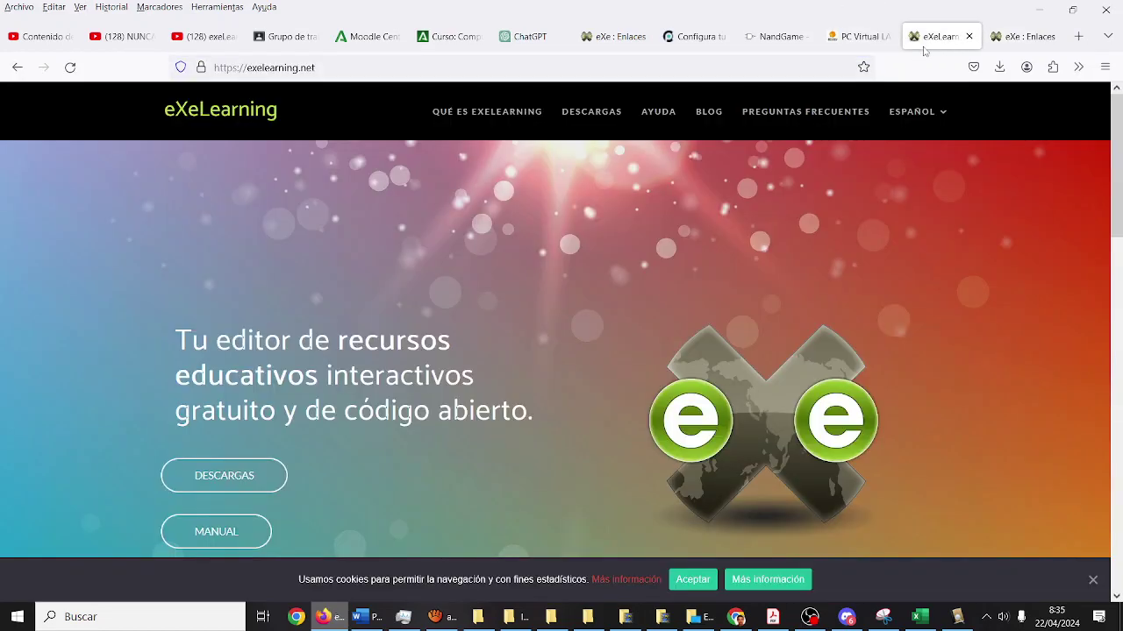
left_click(1022, 36)
Write "PC Virtual Lab" on the blank line below "Juegos para montar tu ordenador:"
left_click(419, 412)
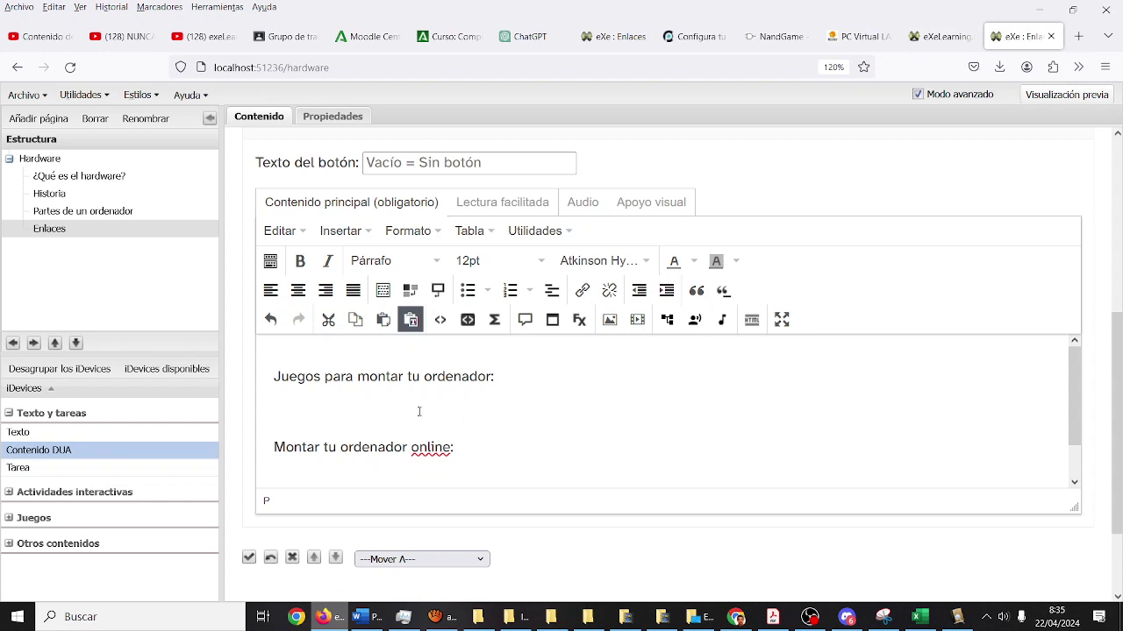
right_click(412, 408)
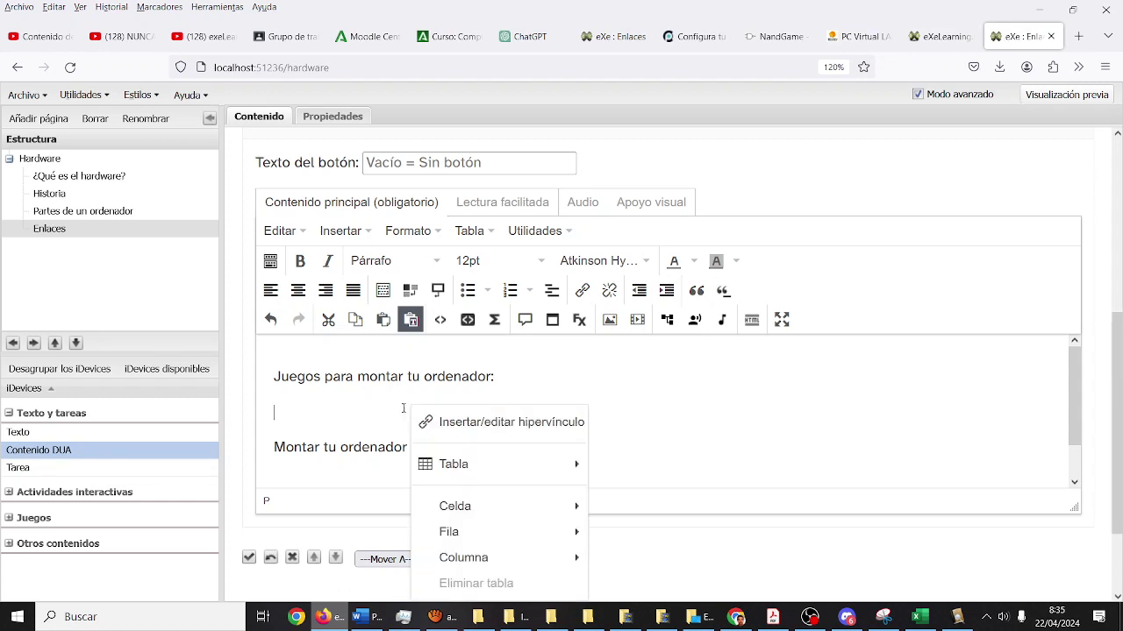
left_click(386, 409)
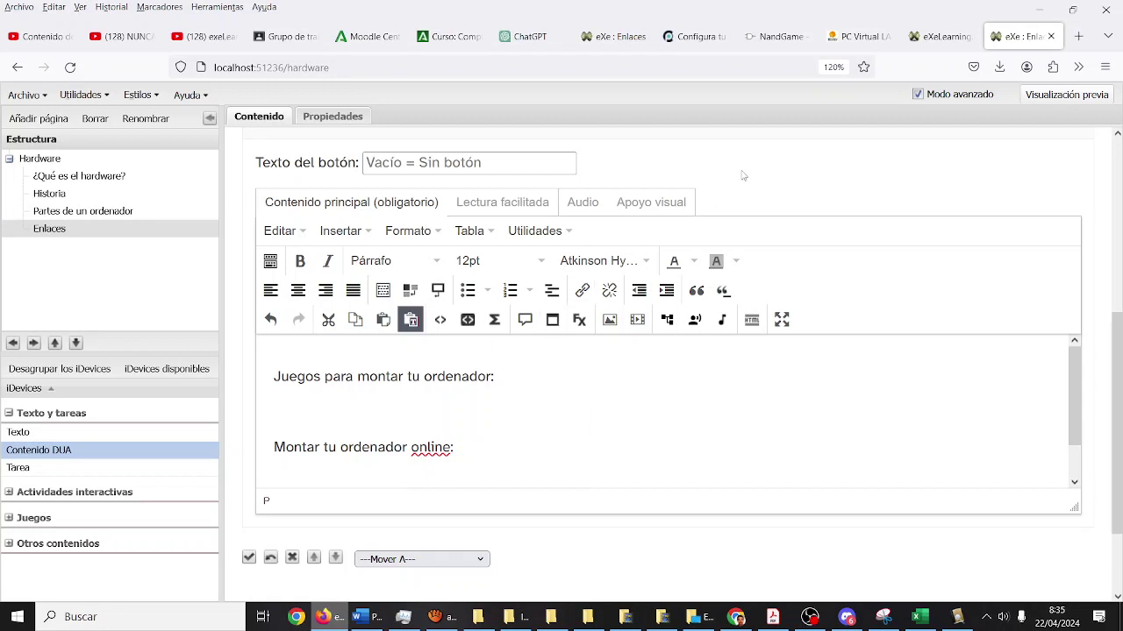
type("PC Virtual Lab")
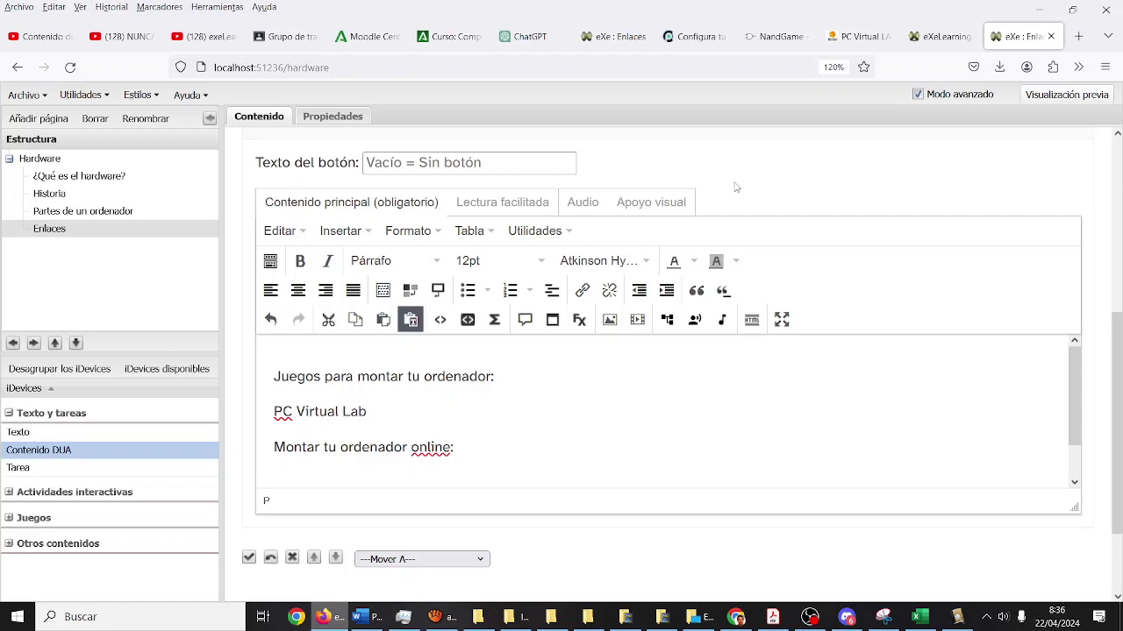
left_click_drag(477, 410, 270, 413)
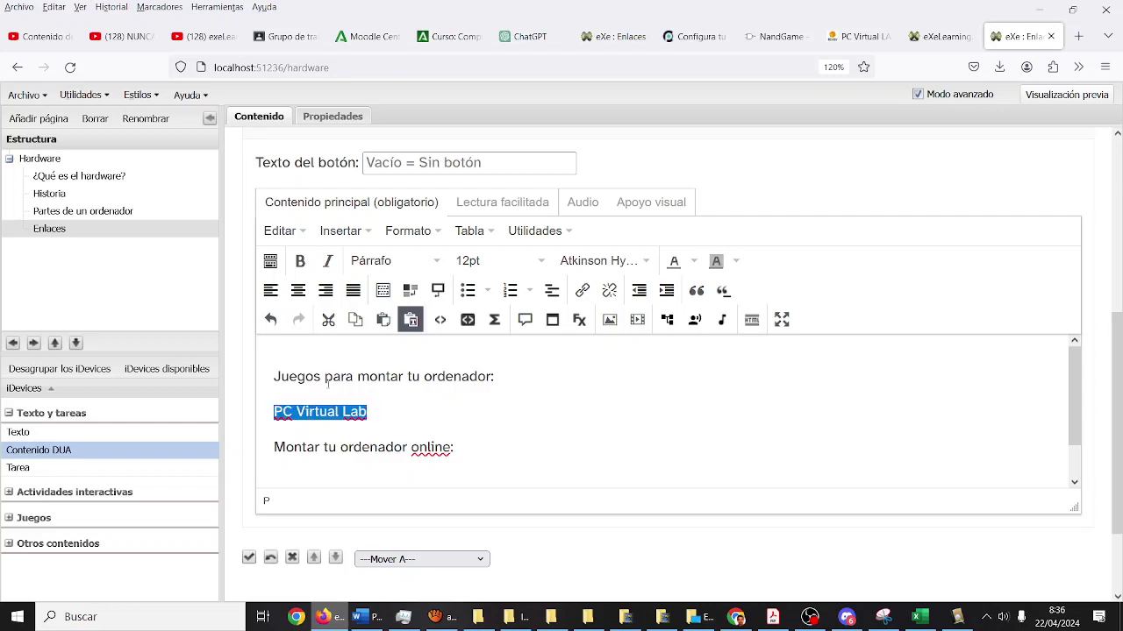
left_click(581, 290)
type("https://3dubu.es/emulador-montaje-ordenador/")
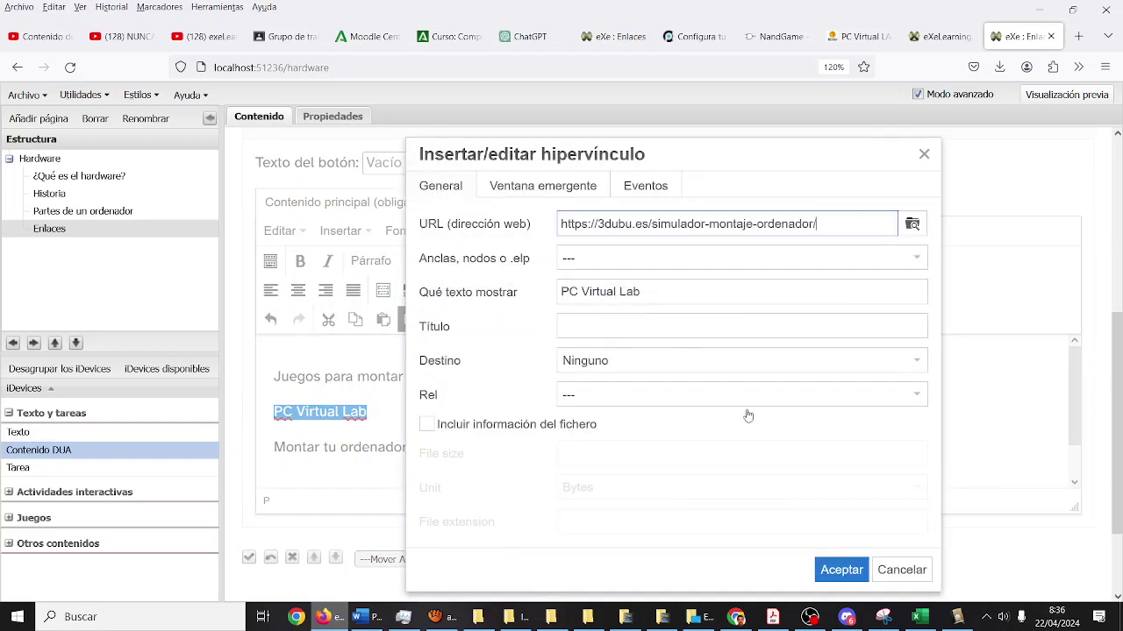
left_click(841, 570)
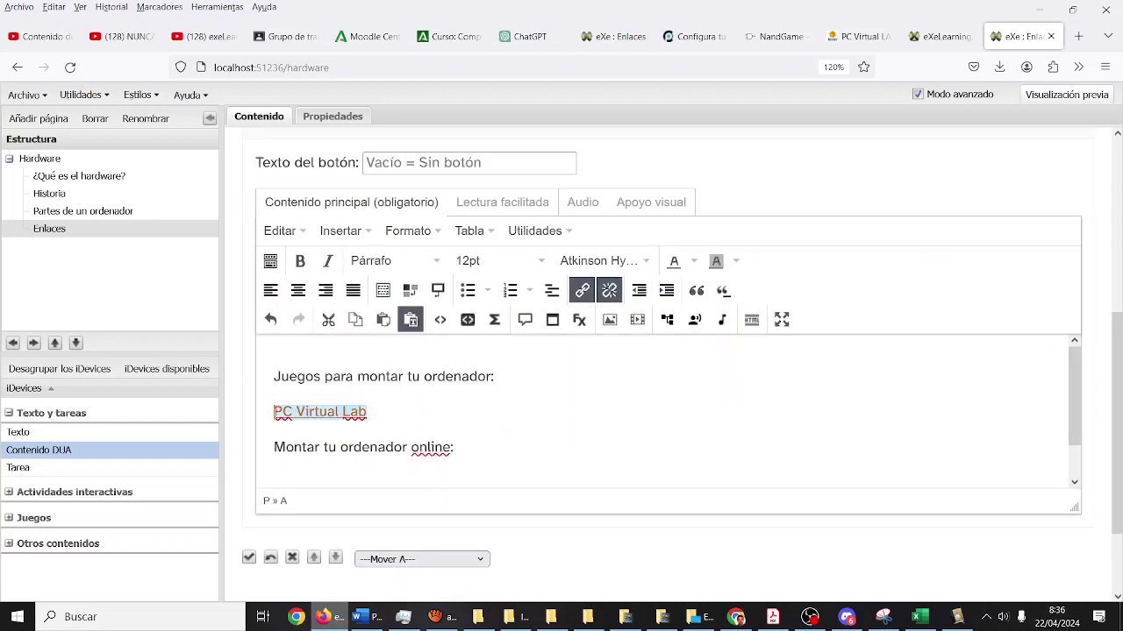
left_click(473, 290)
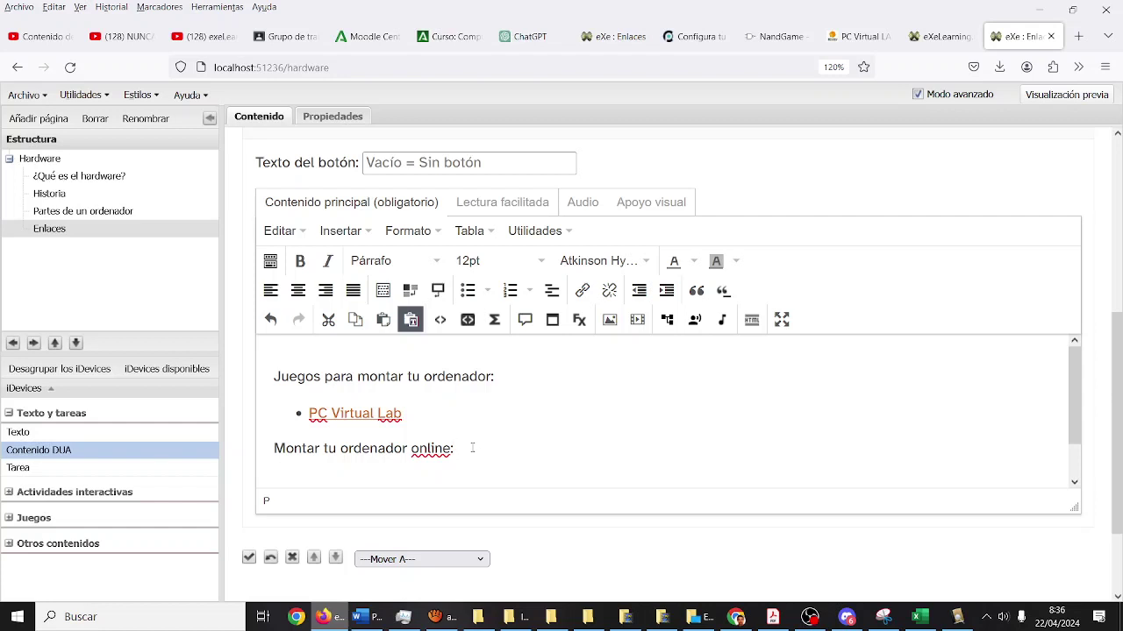
Add a blank line below "Montar tu ordenador online:" and copy the PC Creator page address from pcmontajes.com, returning to the Enlaces page
left_click(472, 448)
key("Return")
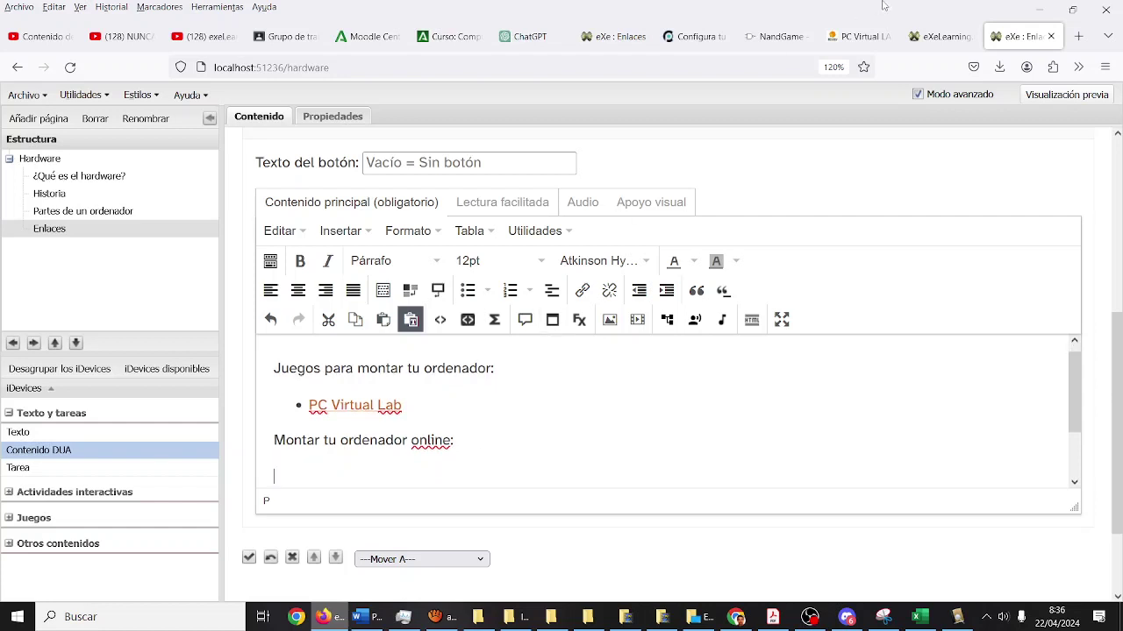
left_click(686, 46)
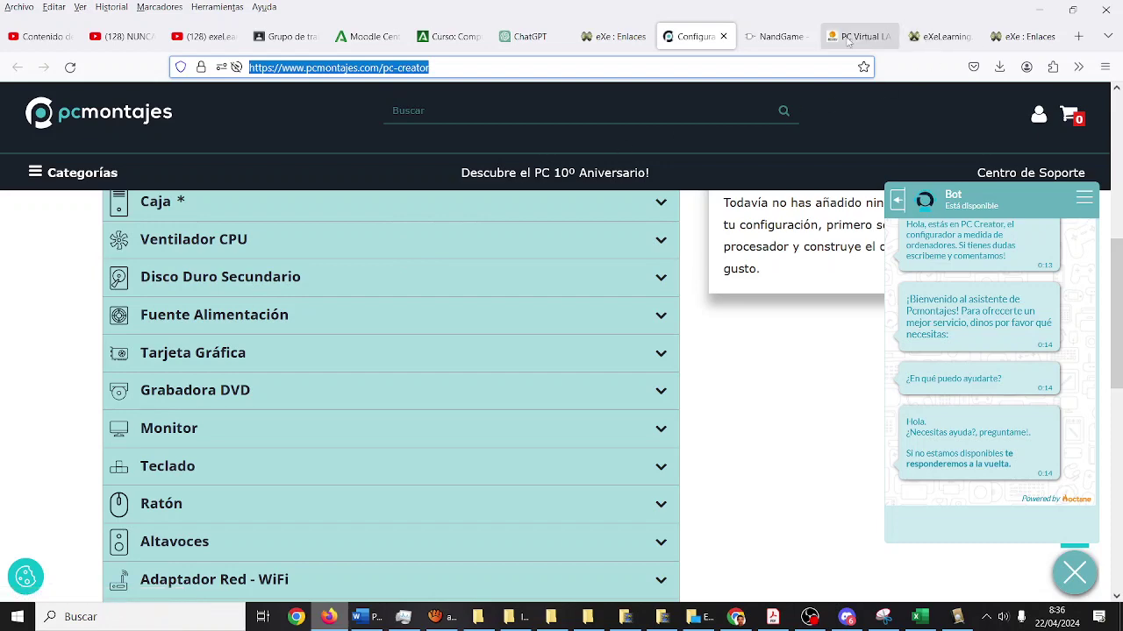
left_click(1020, 36)
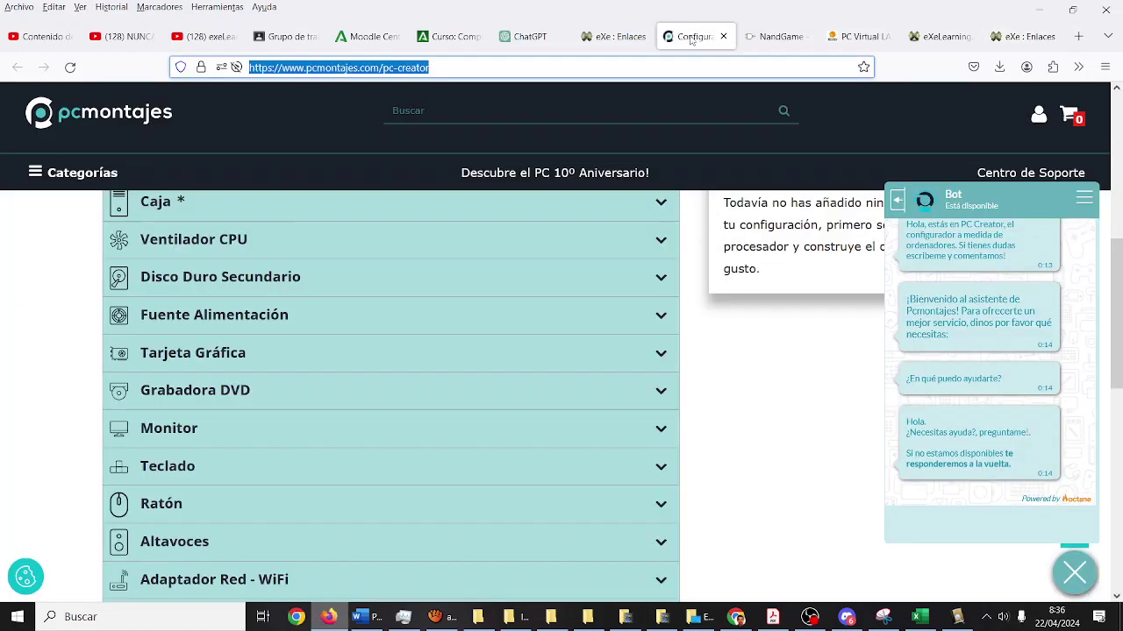
left_click(692, 38)
left_click(1024, 39)
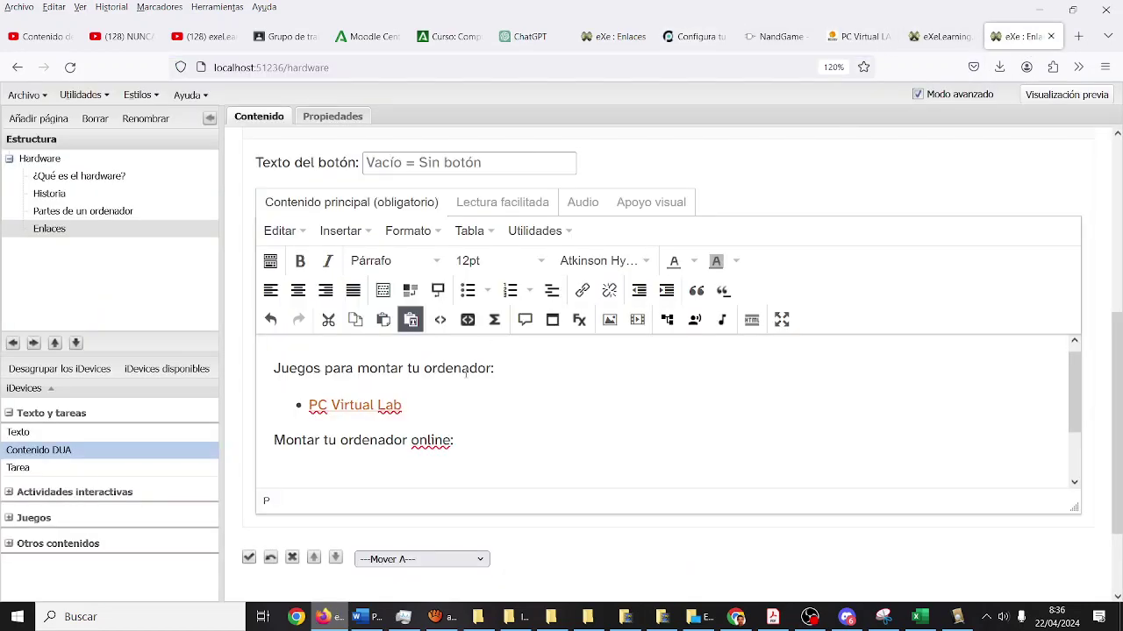
type("PC Montajes")
key("Return")
left_click_drag(356, 441, 188, 431)
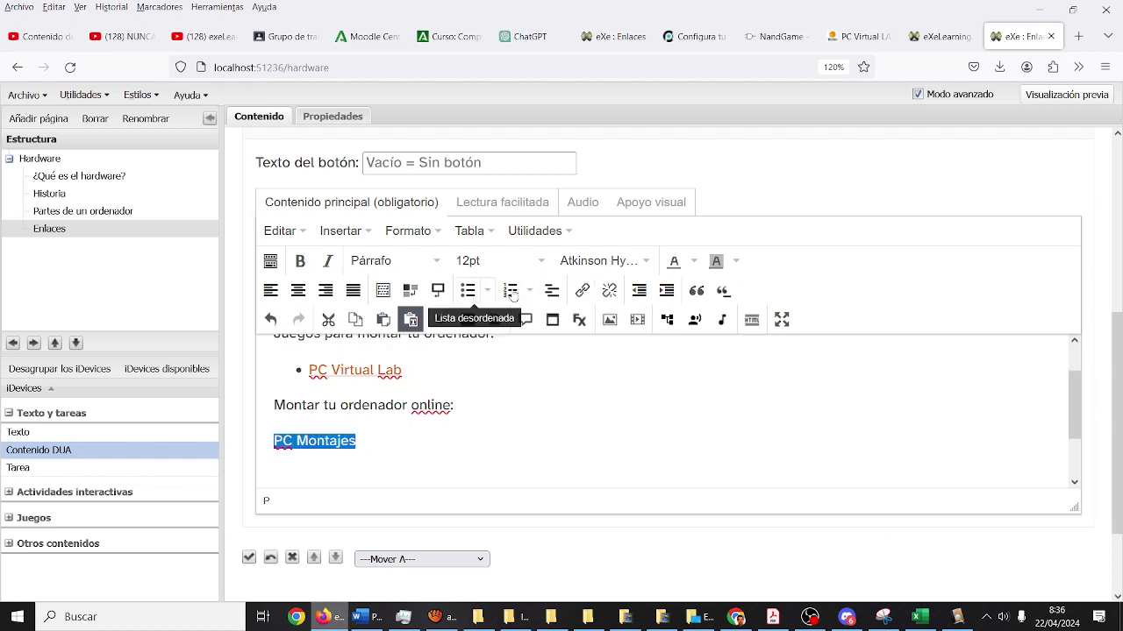
left_click(582, 291)
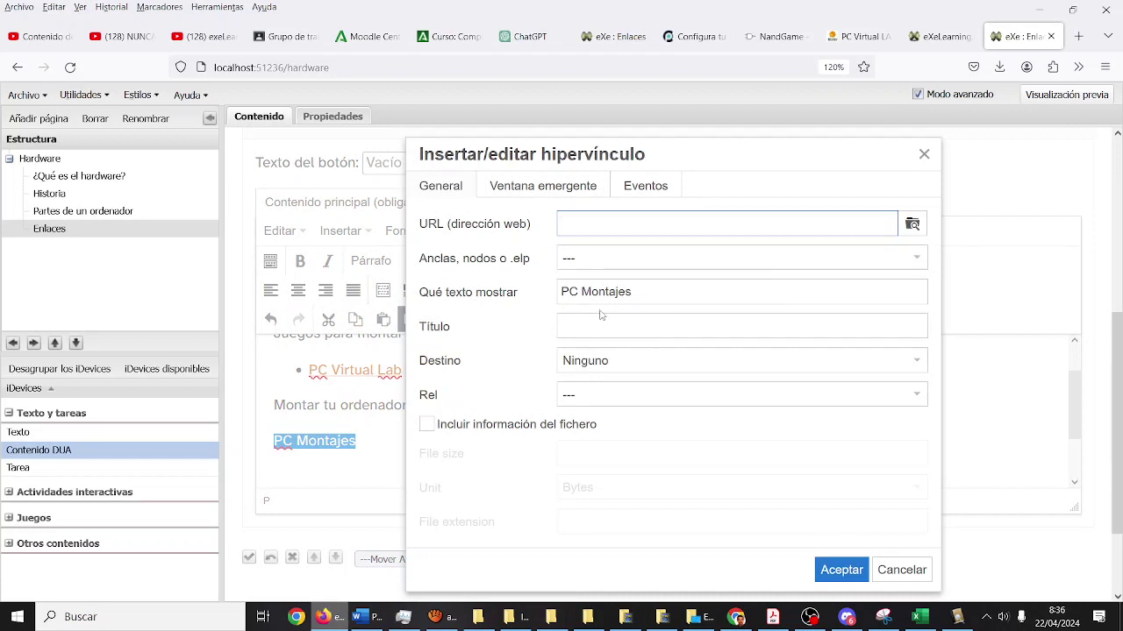
type("https://www.pcmontajes.com/pc-creator")
left_click(841, 570)
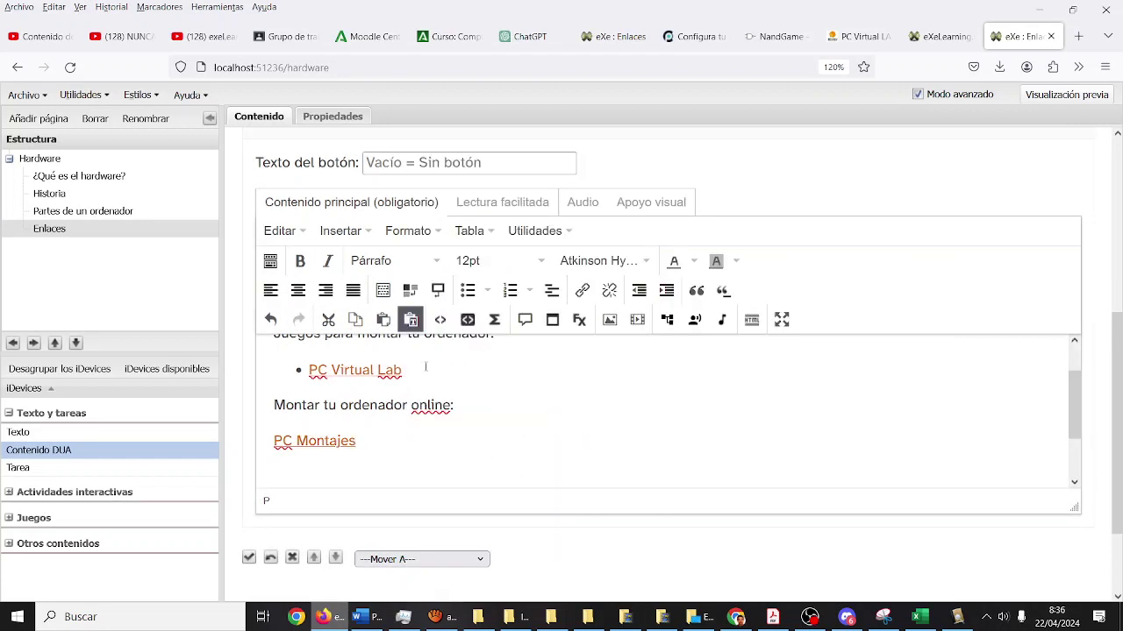
left_click(467, 290)
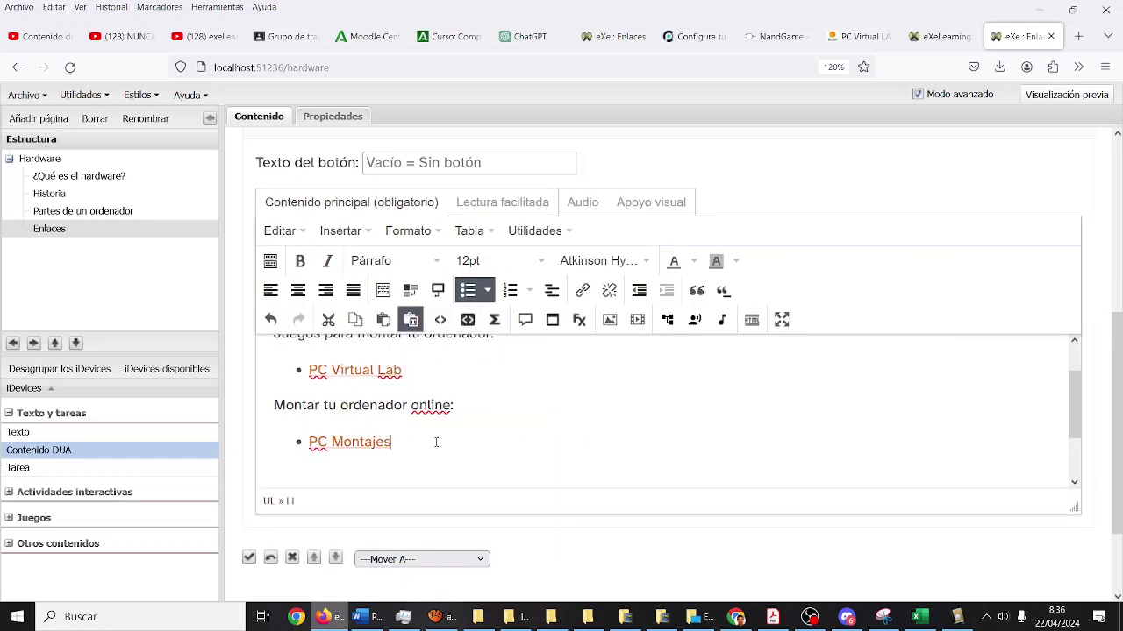
key("Return")
Search the web for "pc componentes monta tu propio ordenador" in a new browser tab
left_click(1078, 36)
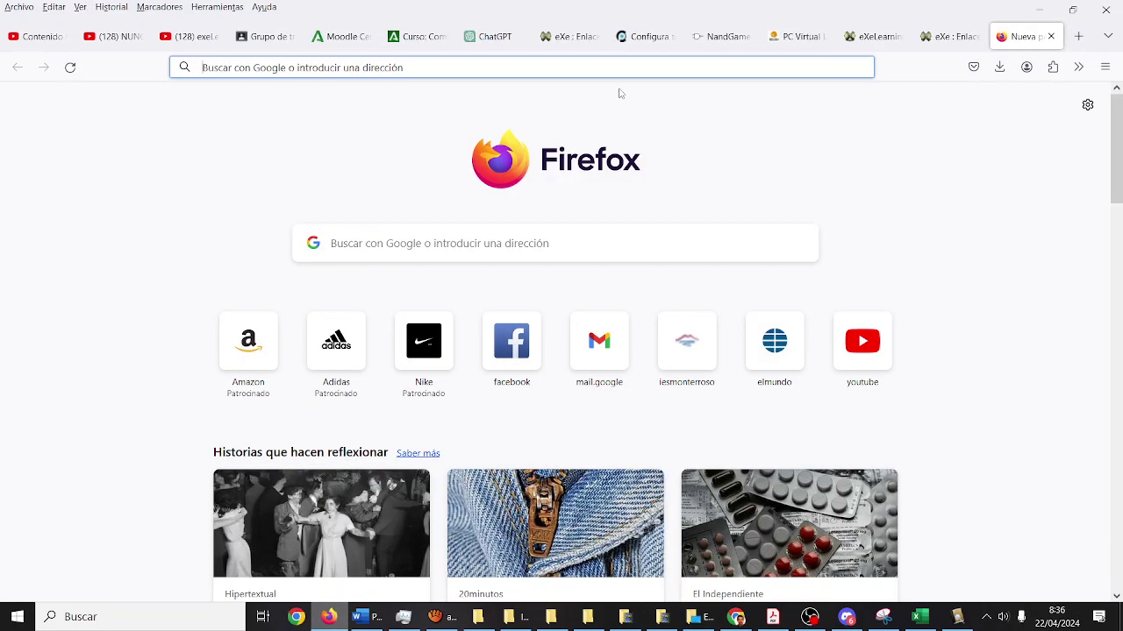
left_click(613, 68)
type("pc co")
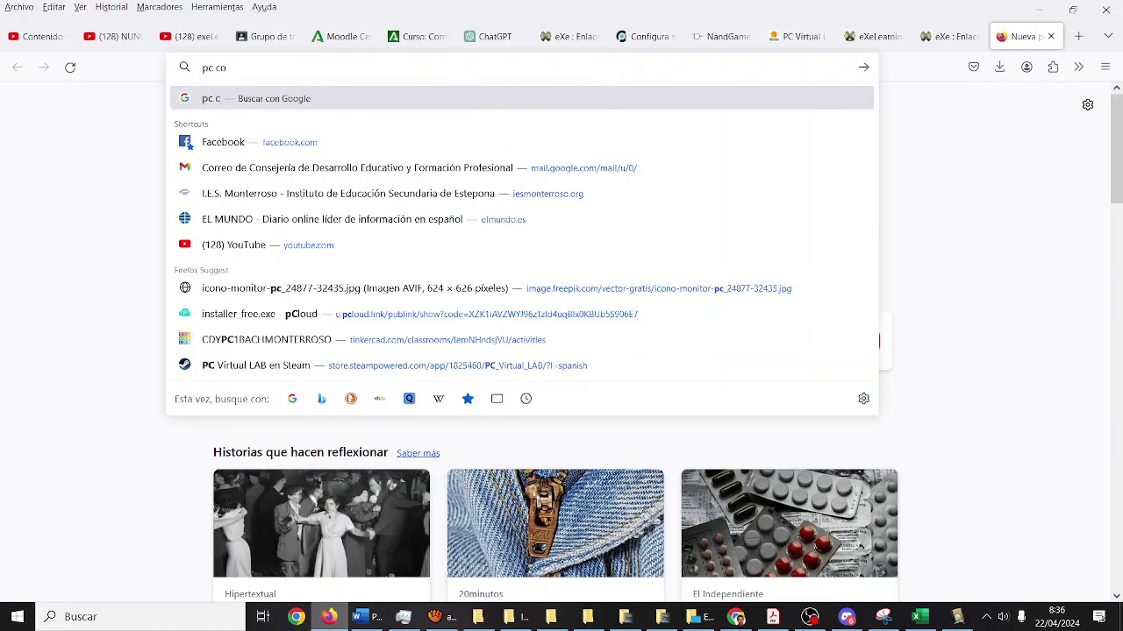
type("mponentes monta tu ")
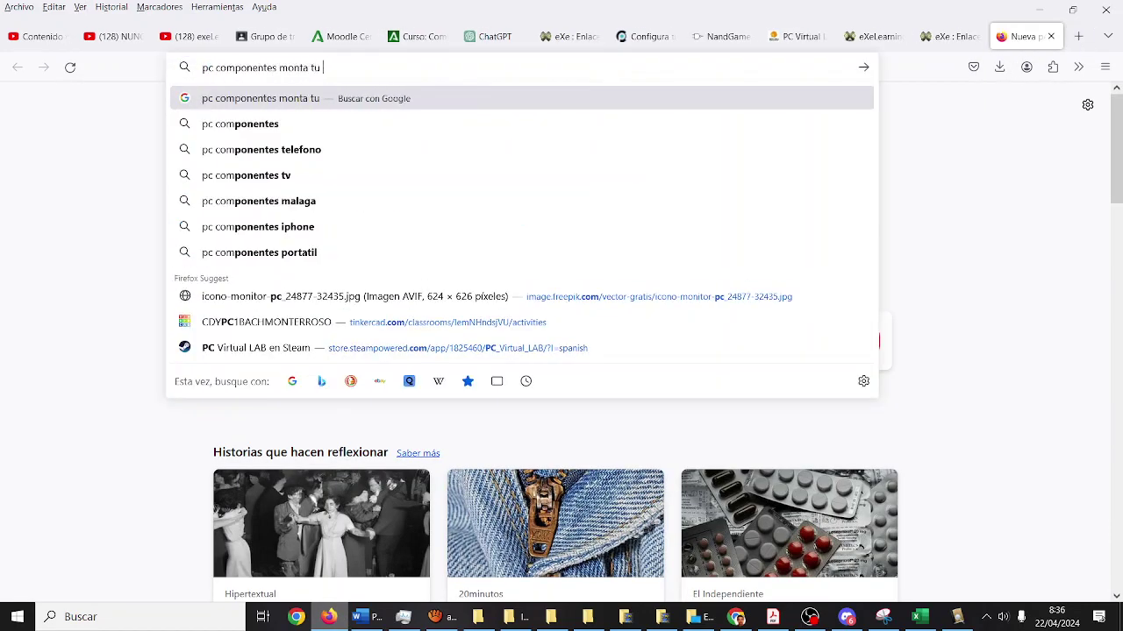
type("propio ordenador")
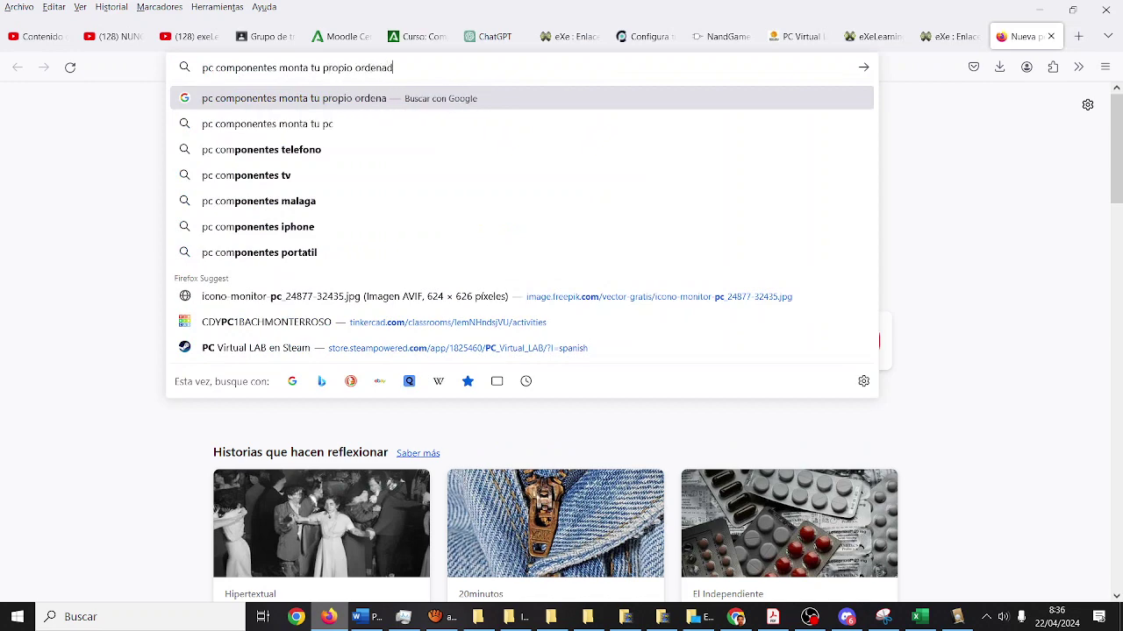
key("Return")
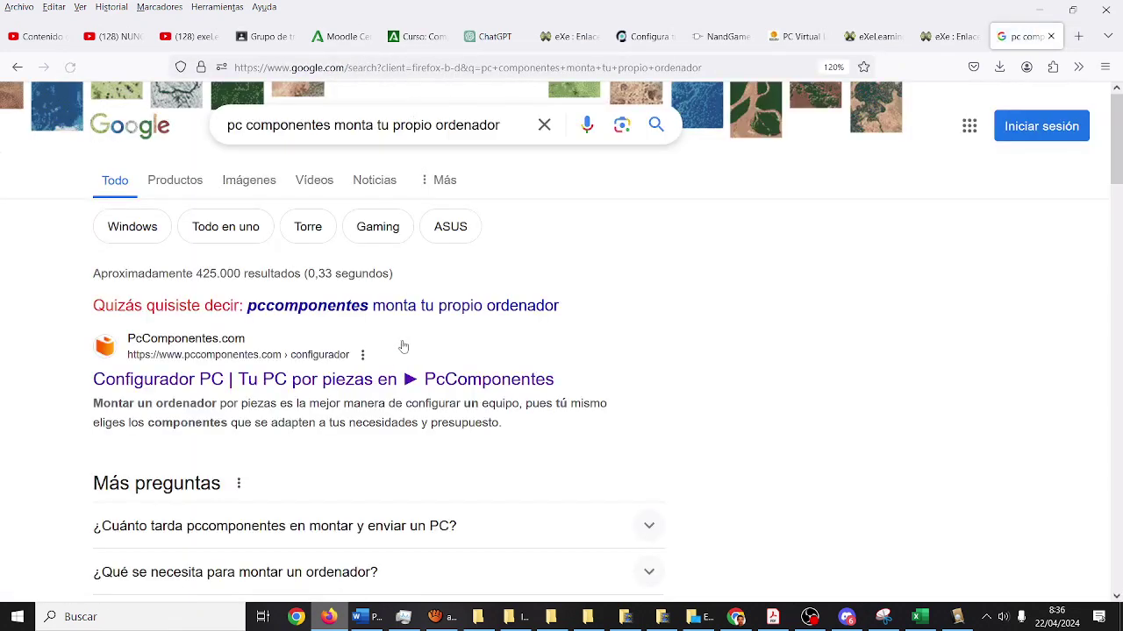
Open the PcComponentes PC configurator from the search results and copy its web address
left_click(398, 379)
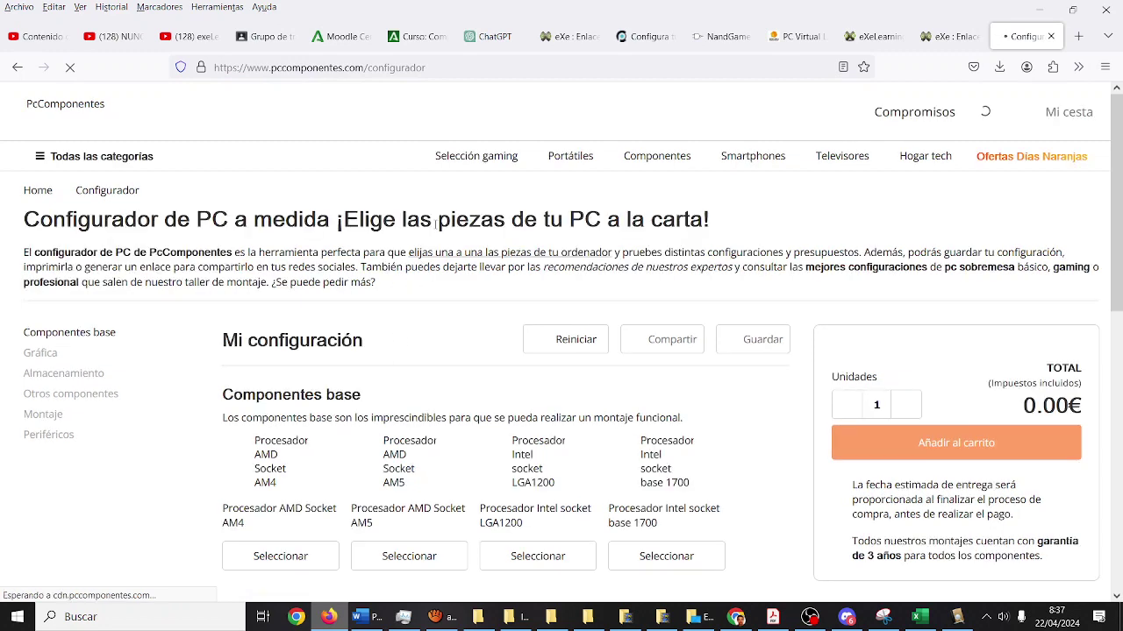
left_click(459, 63)
key("ctrl+c")
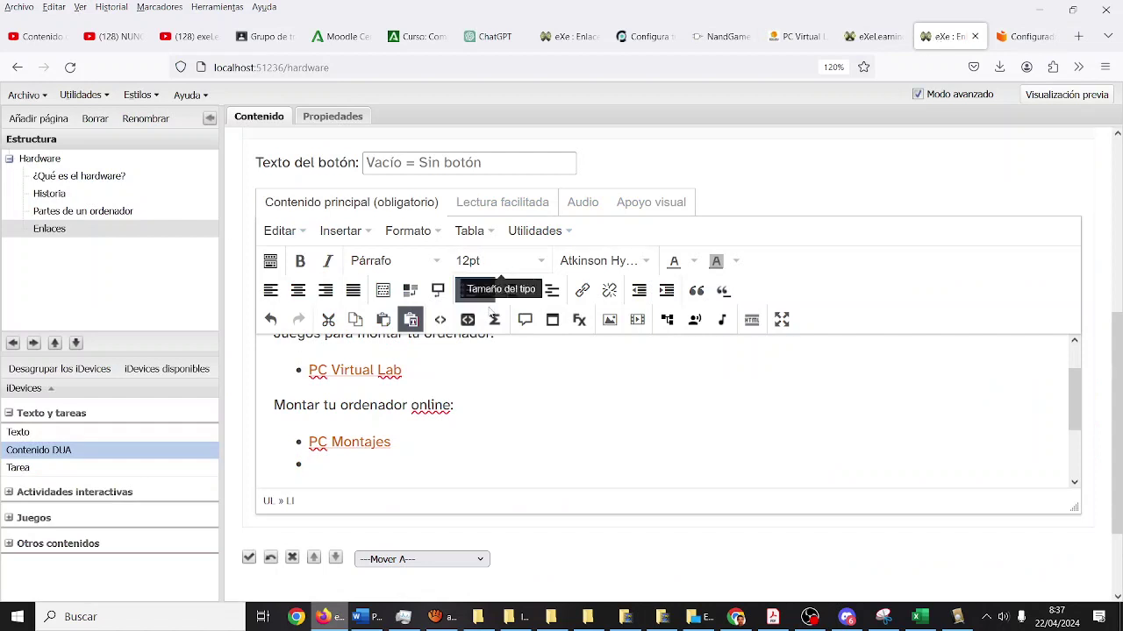
Write "PC Componentes" in the empty bullet below "PC Montajes" on the Enlaces page
type("PVC")
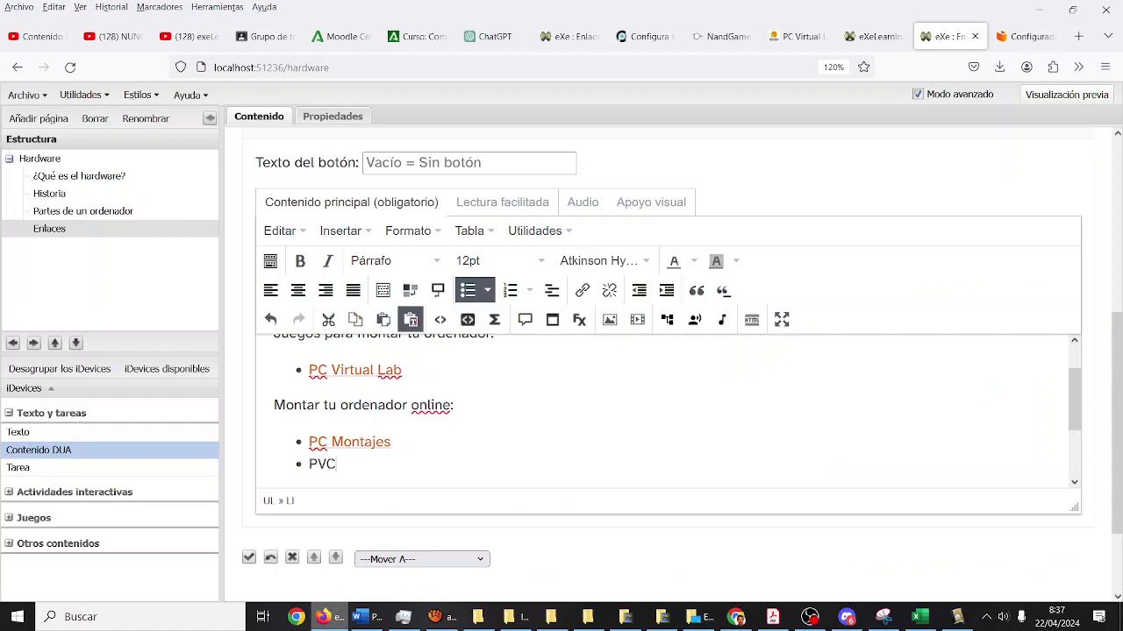
key("BackSpace")
key("BackSpace")
key("BackSpace")
type("C OMpon")
key("BackSpace")
key("BackSpace")
key("BackSpace")
key("BackSpace")
key("BackSpace")
type("omponentes")
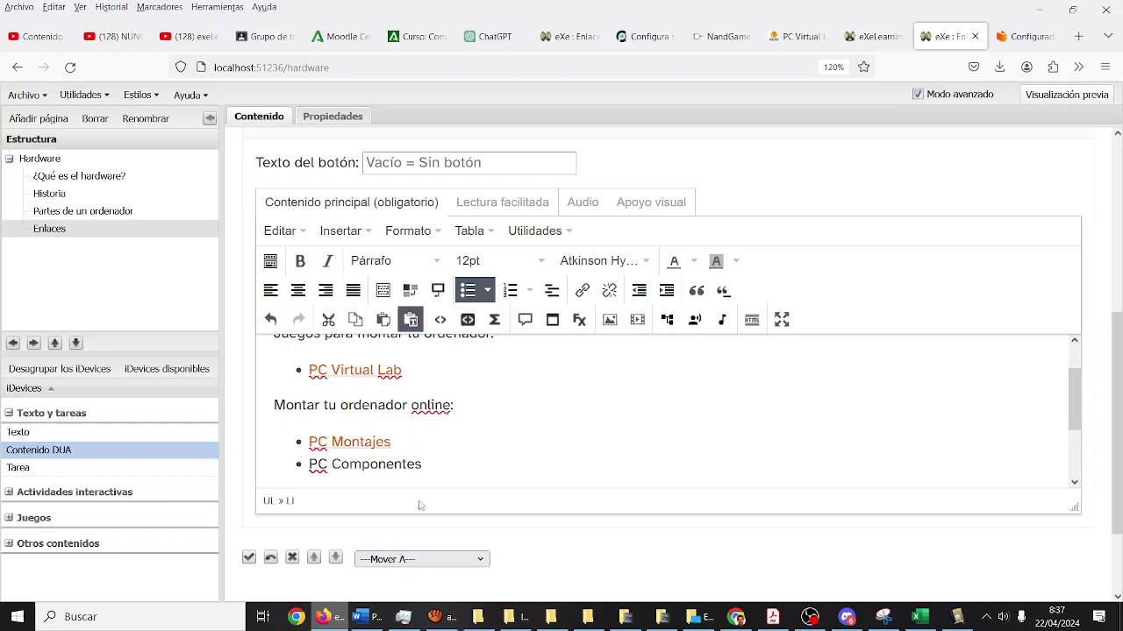
Link the "PC Componentes" text to the copied PcComponentes configurator address
left_click_drag(423, 465, 295, 465)
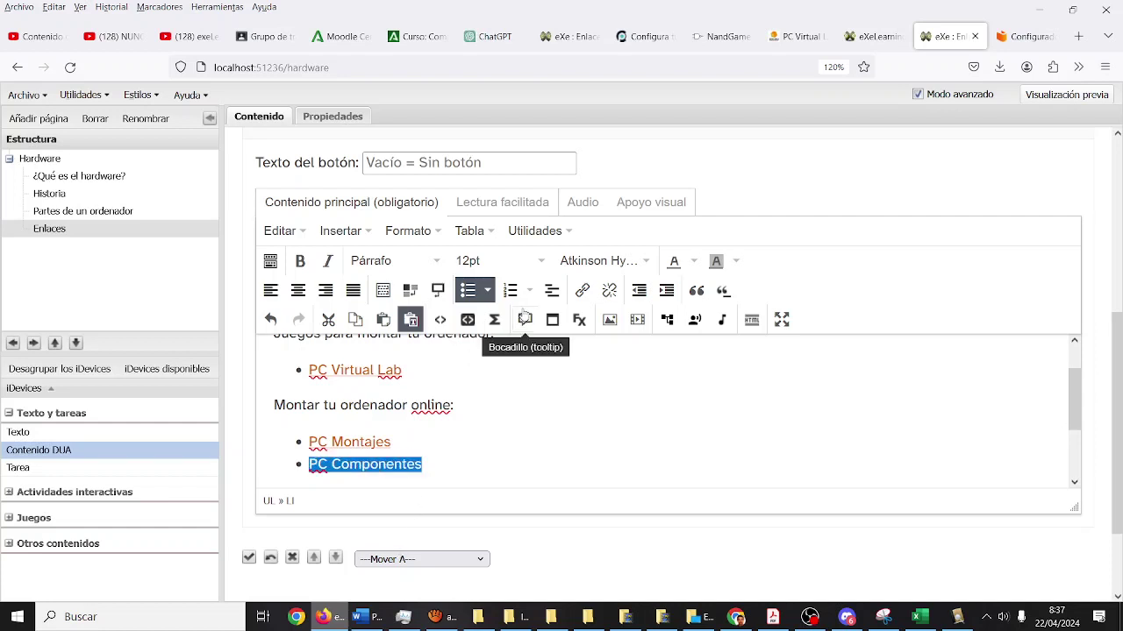
left_click(582, 290)
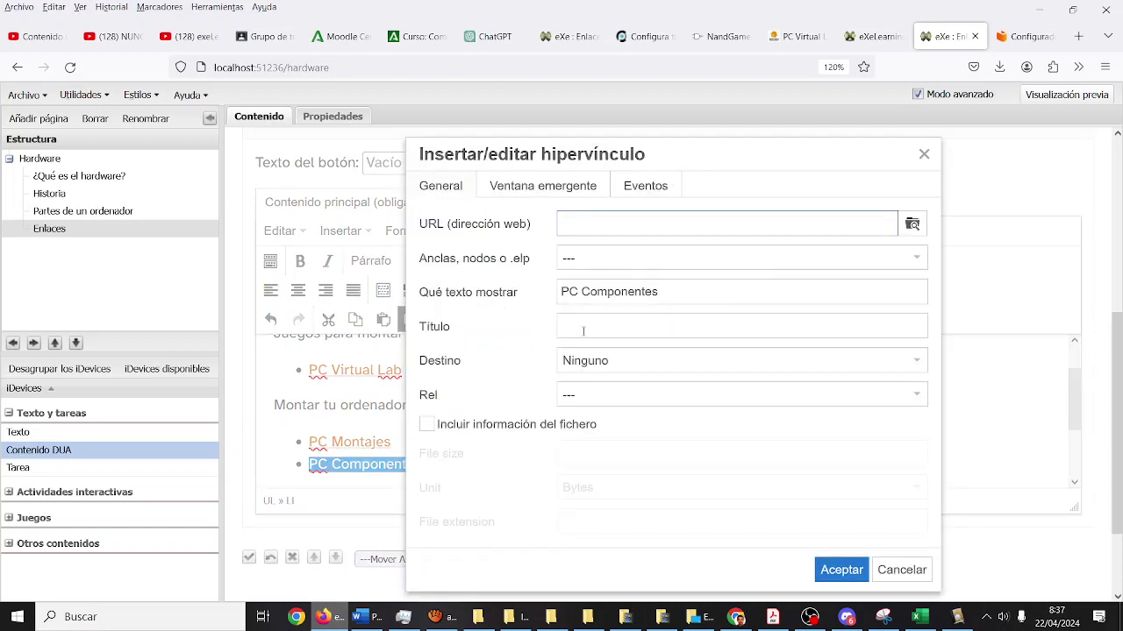
key("ctrl+v")
left_click(841, 570)
scroll(327, 473, "down", 2)
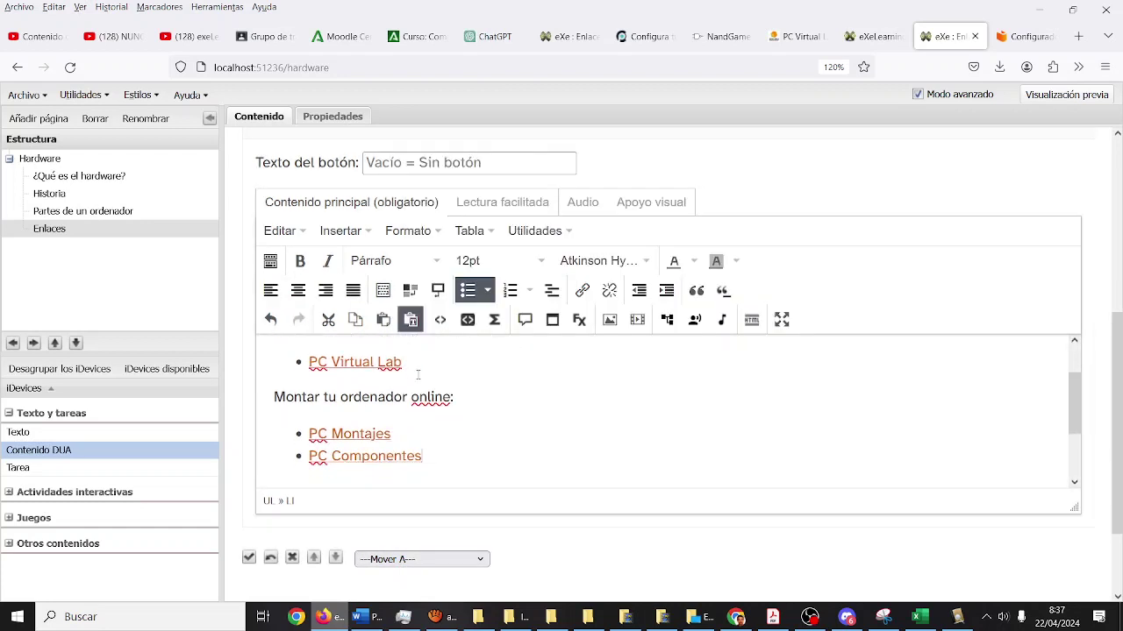
Finish editing the Contenido DUA iDevice and save the hardware package
left_click(249, 558)
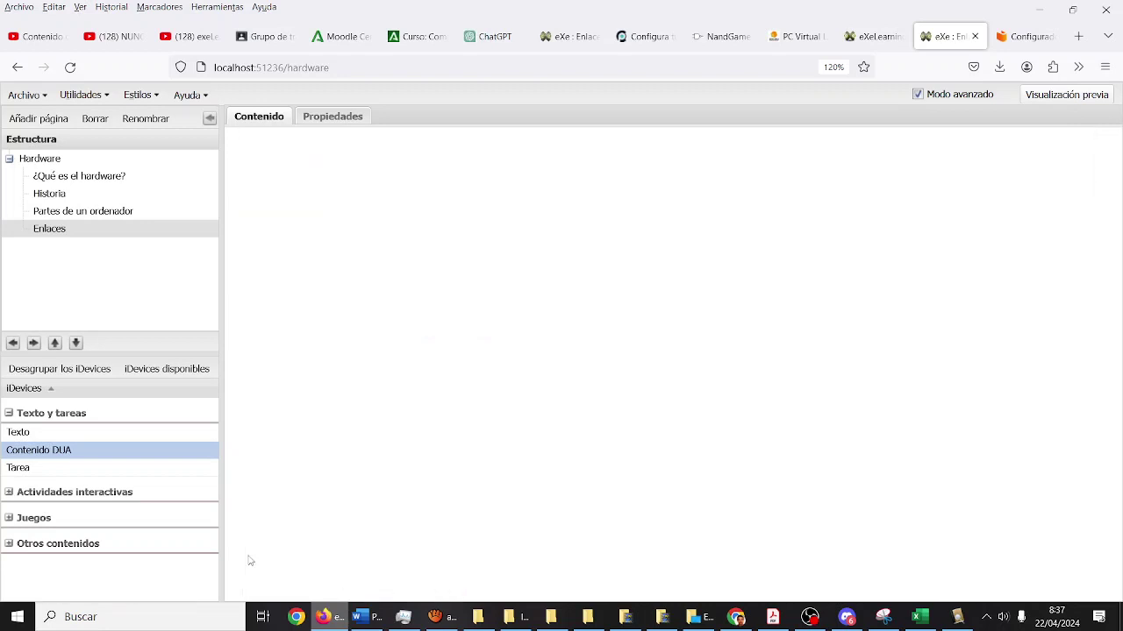
left_click(22, 93)
left_click(50, 196)
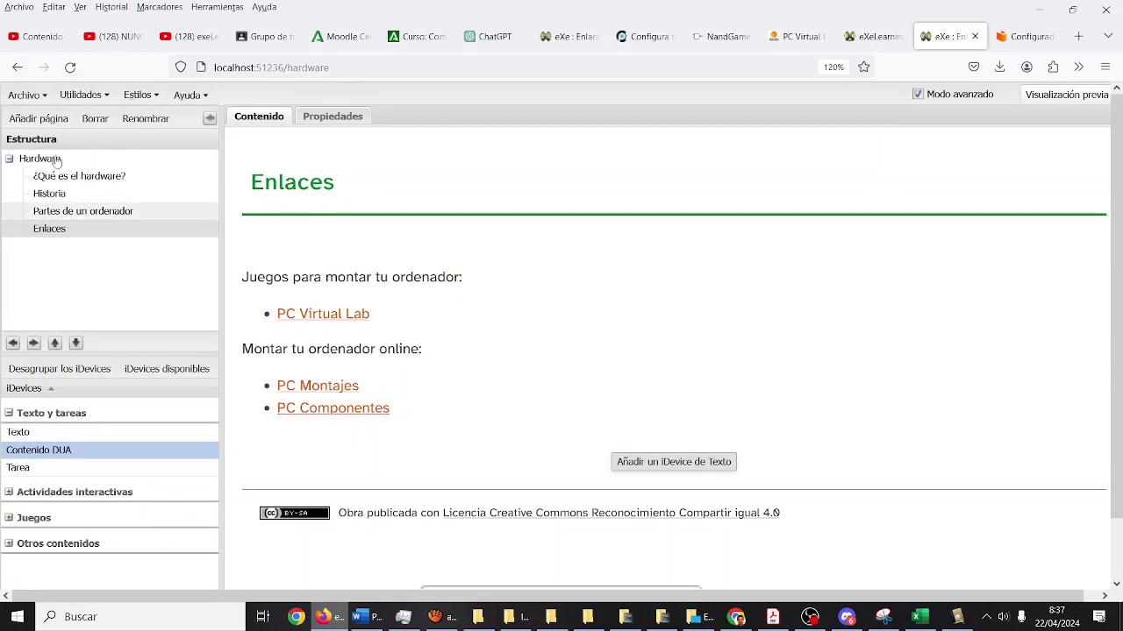
Start exporting the package to the SCORM2004 educational standard and set its title to "Hardware 01"
left_click(33, 95)
mouse_move(62, 279)
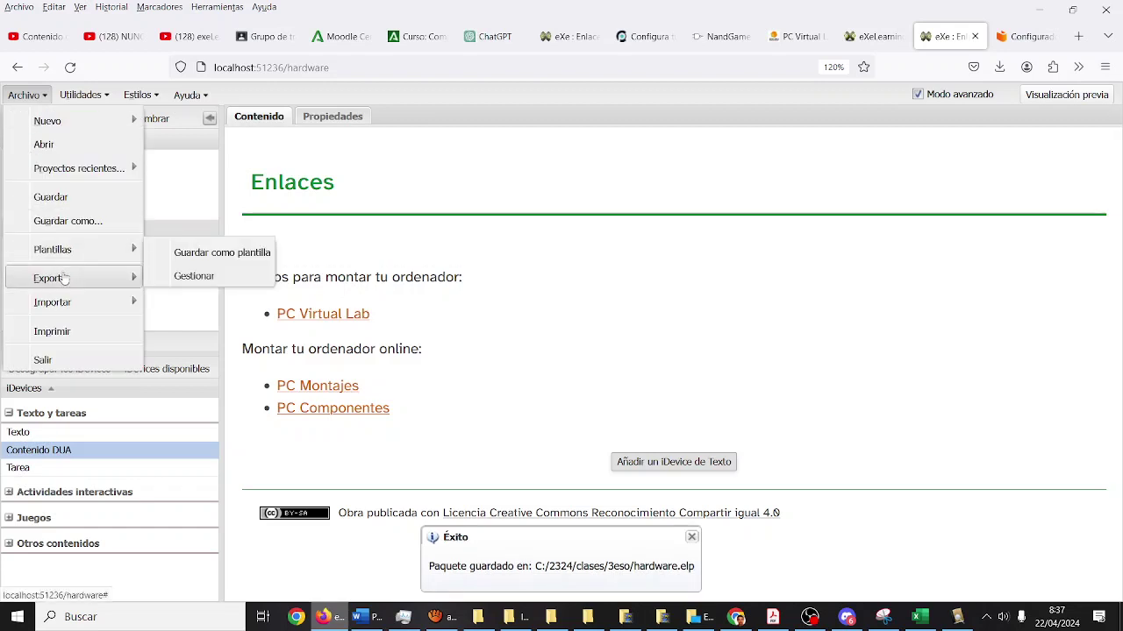
mouse_move(184, 283)
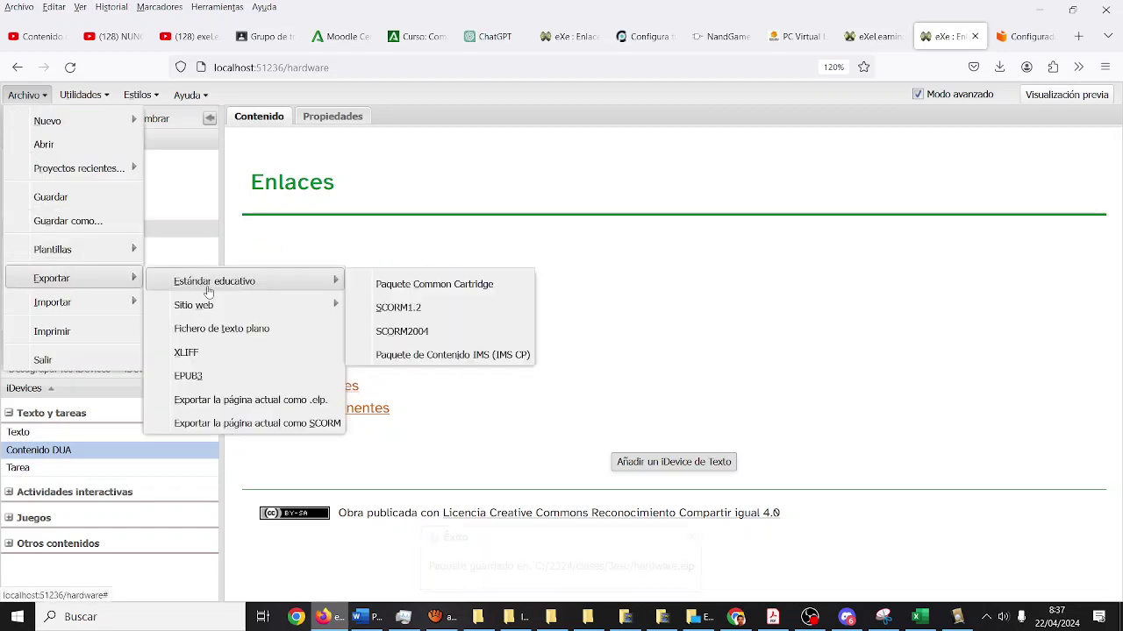
left_click(396, 325)
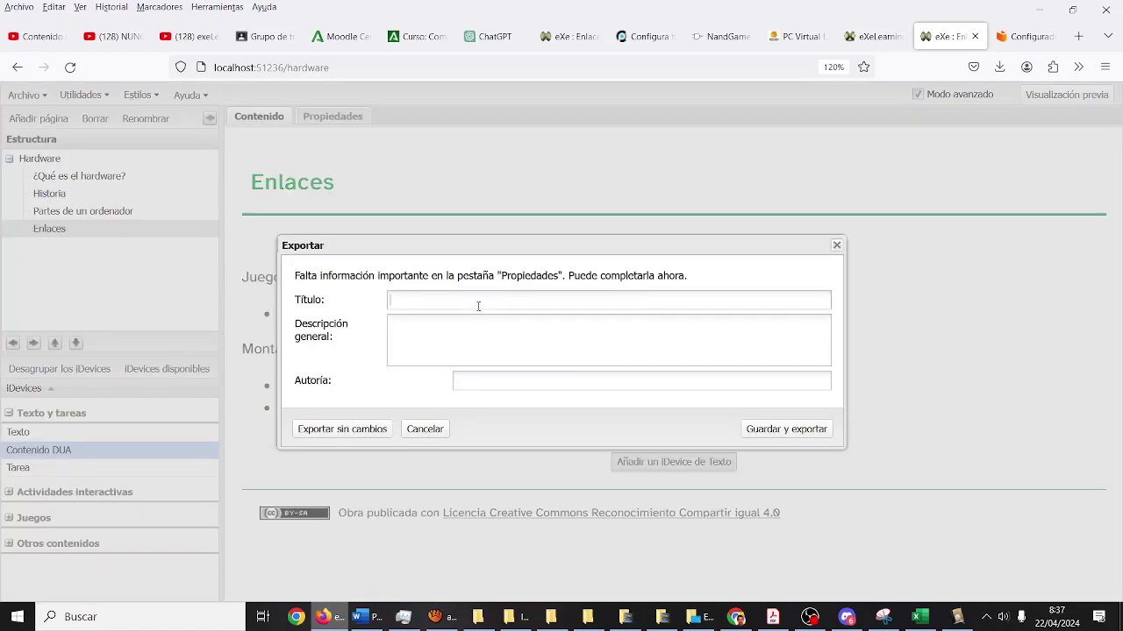
type("Hard")
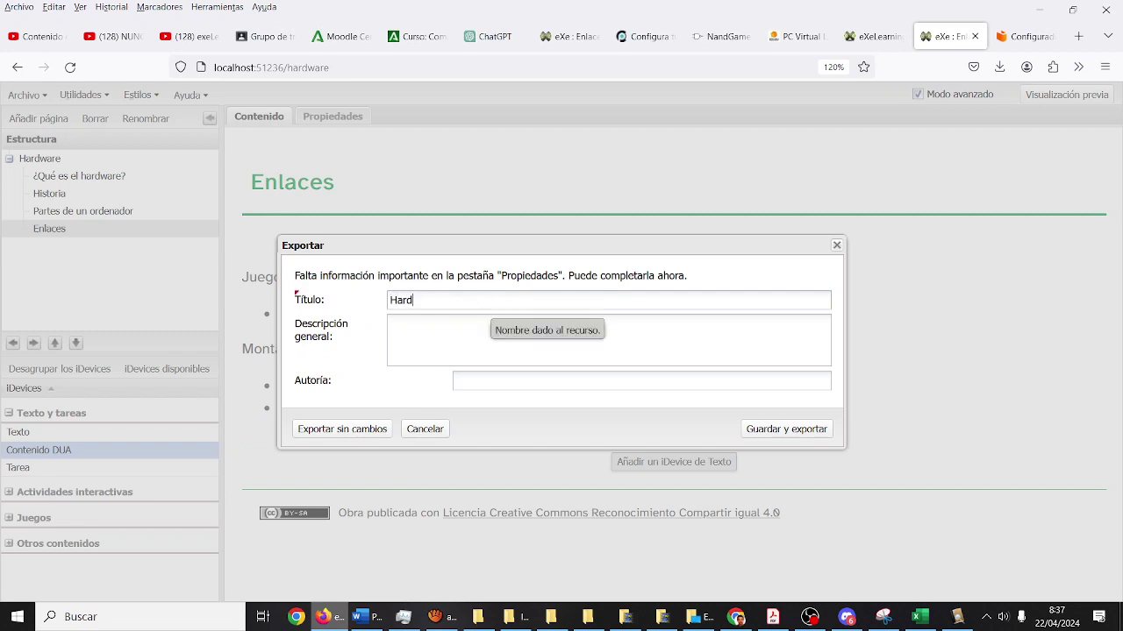
type("wqre")
Copy the title "Hardware 01" into the general description, enter the author's full name, and save the details to continue exporting
left_click_drag(464, 303, 211, 307)
key("ctrl+c")
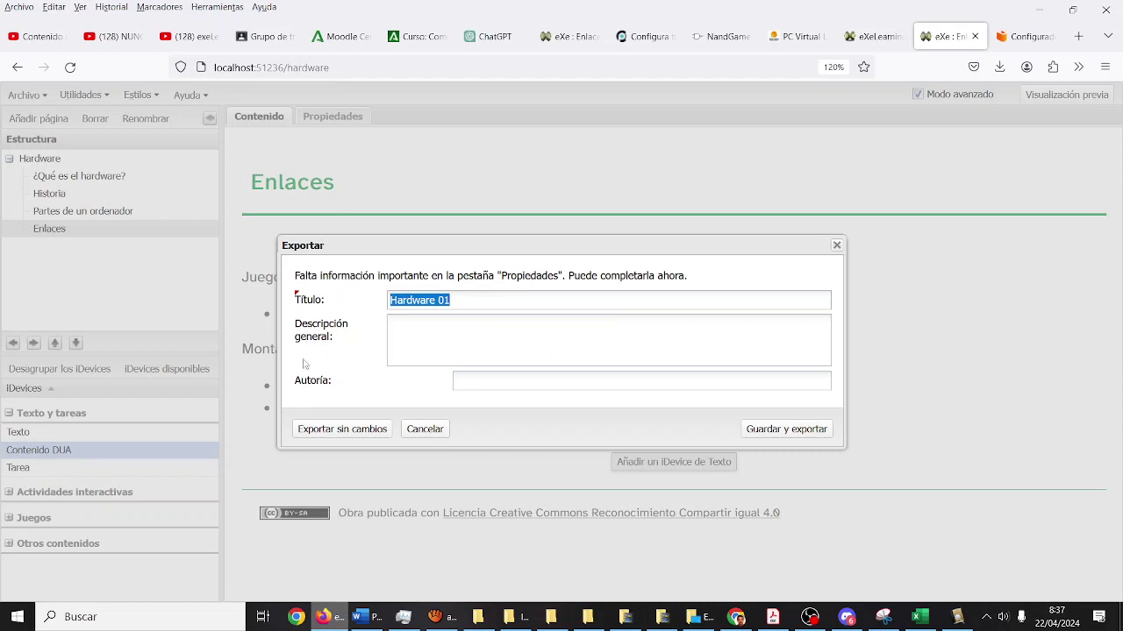
left_click(466, 356)
key("ctrl+v")
left_click(490, 381)
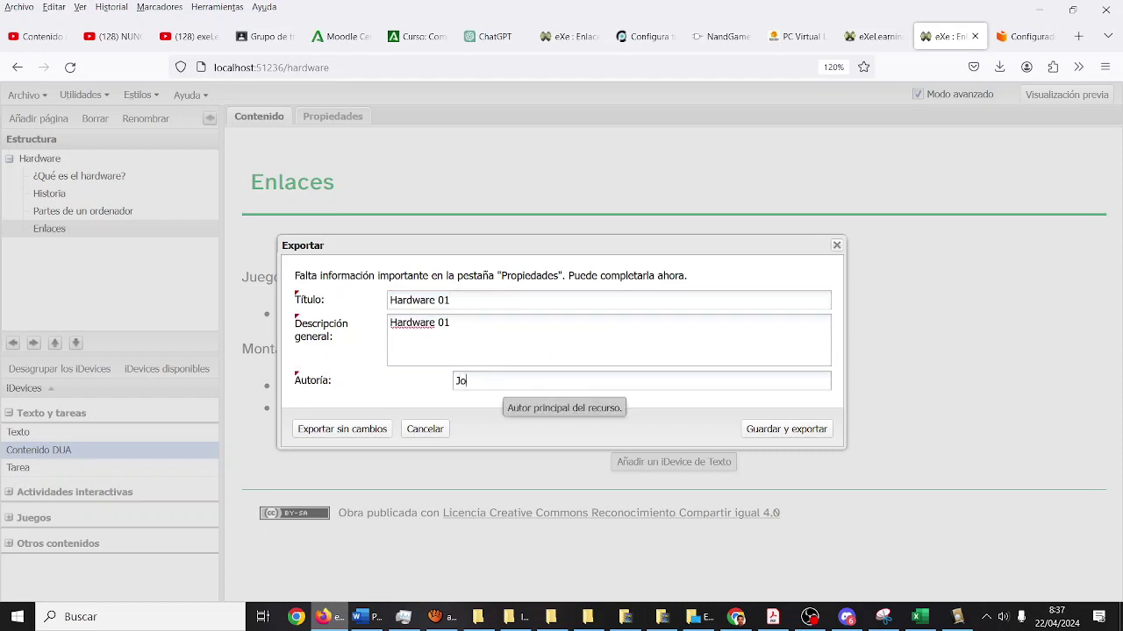
type("José Luis Usero Vílchez")
left_click(807, 430)
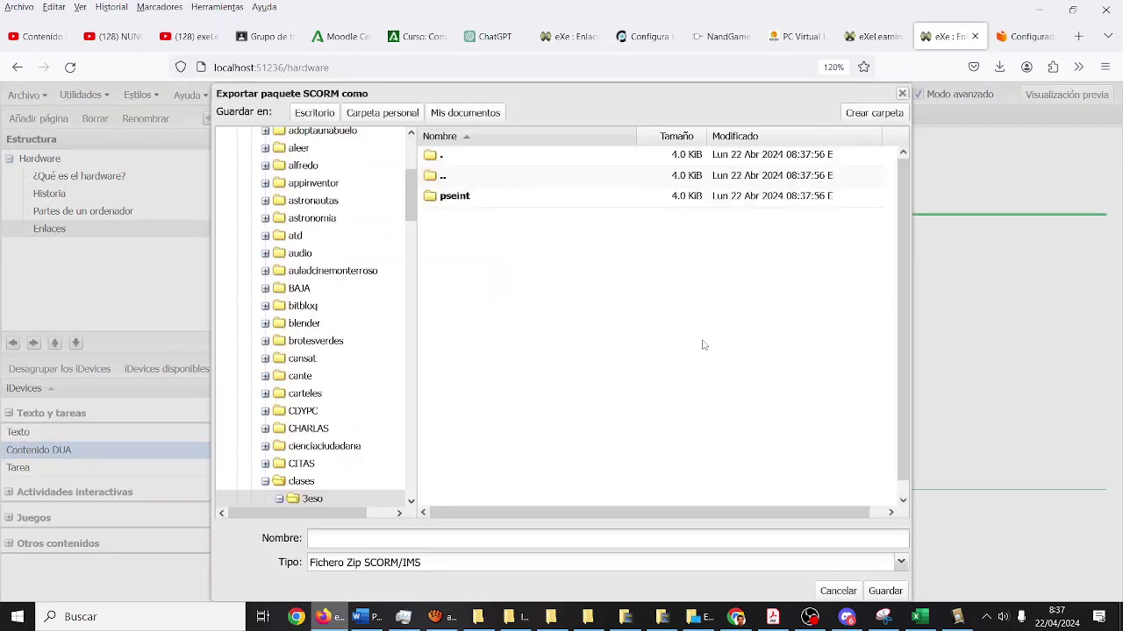
Go up from the 3eso folder to the clases folder when choosing the SCORM export destination
double_click(521, 178)
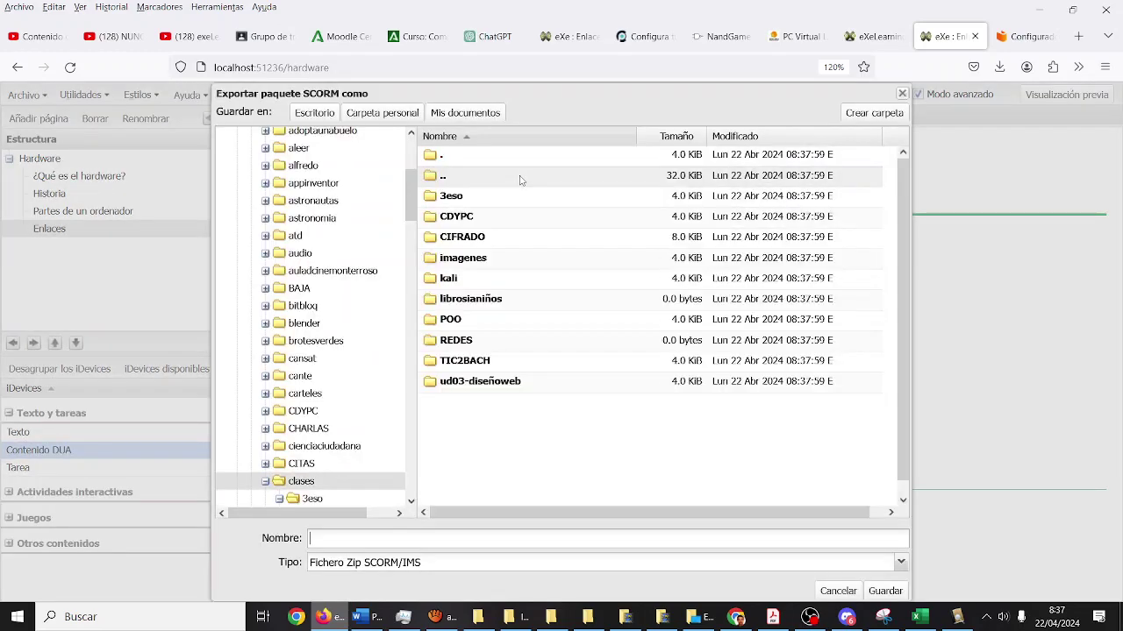